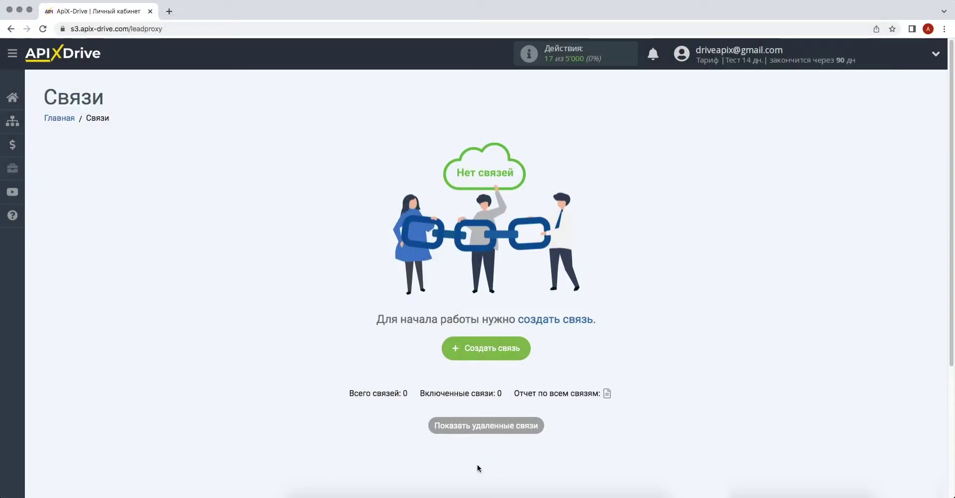
# Start a new connection and choose Typeform as the data source system.
pyautogui.click(453, 356)
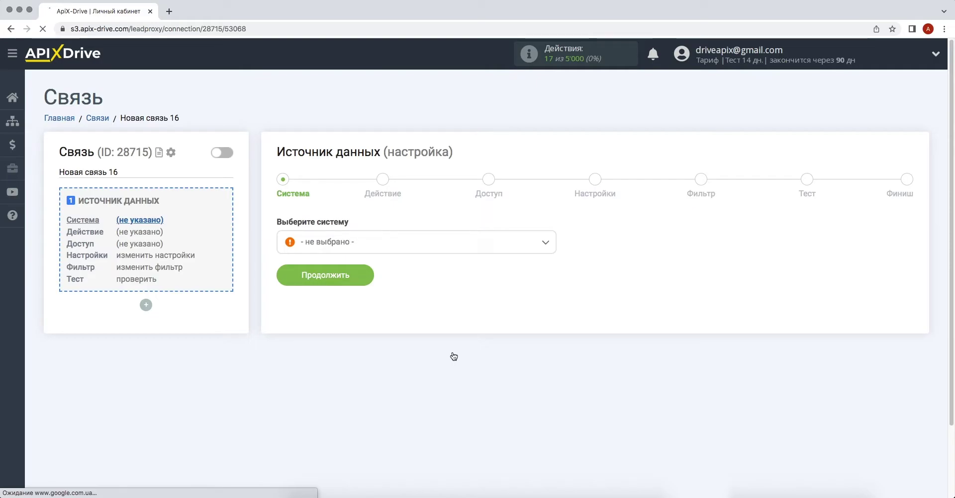
pyautogui.click(496, 242)
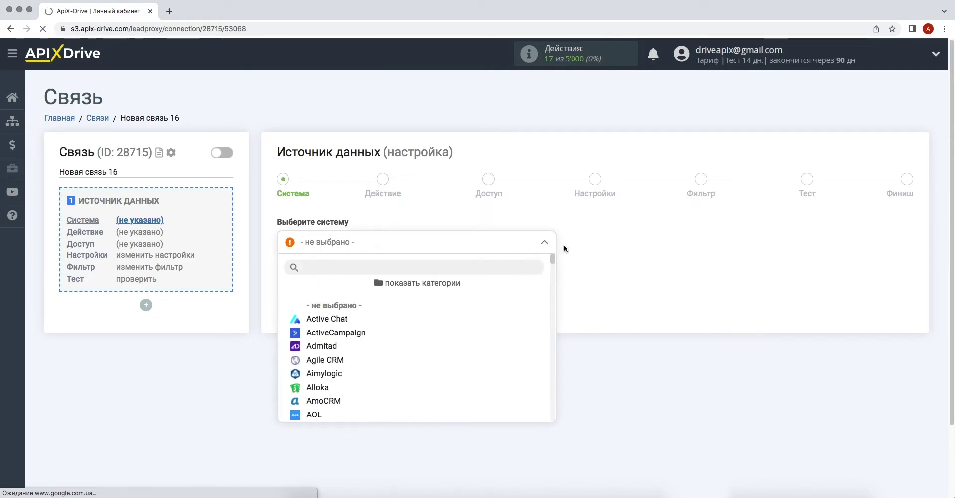
pyautogui.moveTo(554, 255); pyautogui.dragTo(561, 384)
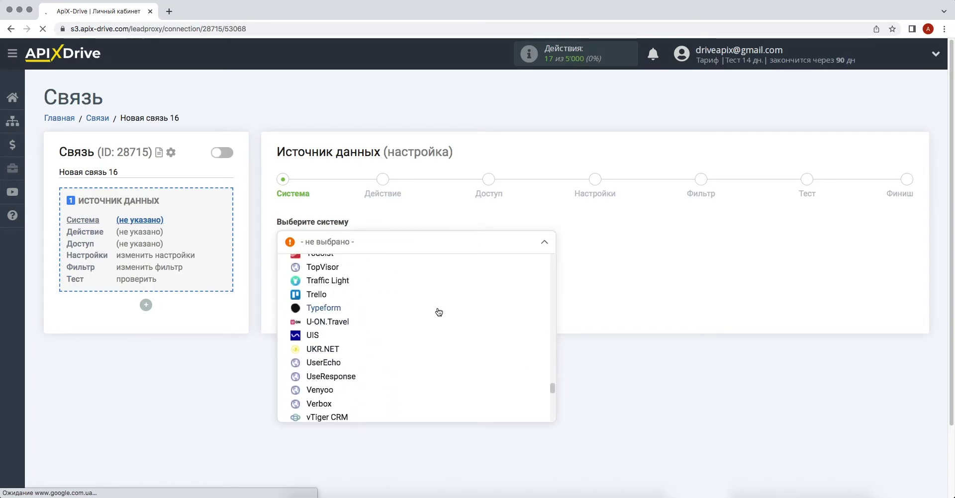
pyautogui.click(437, 310)
pyautogui.click(298, 274)
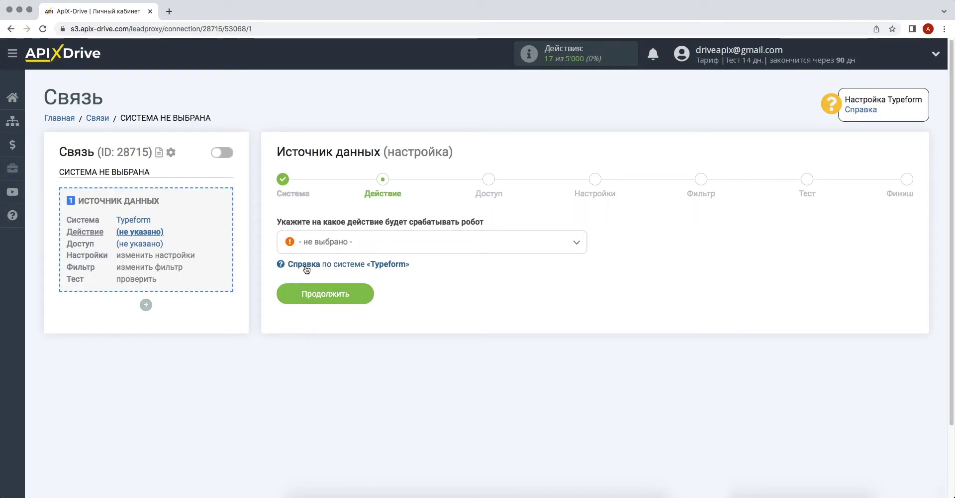
# Set the Typeform action to Получить данные and move on to account access.
pyautogui.click(338, 243)
pyautogui.click(338, 304)
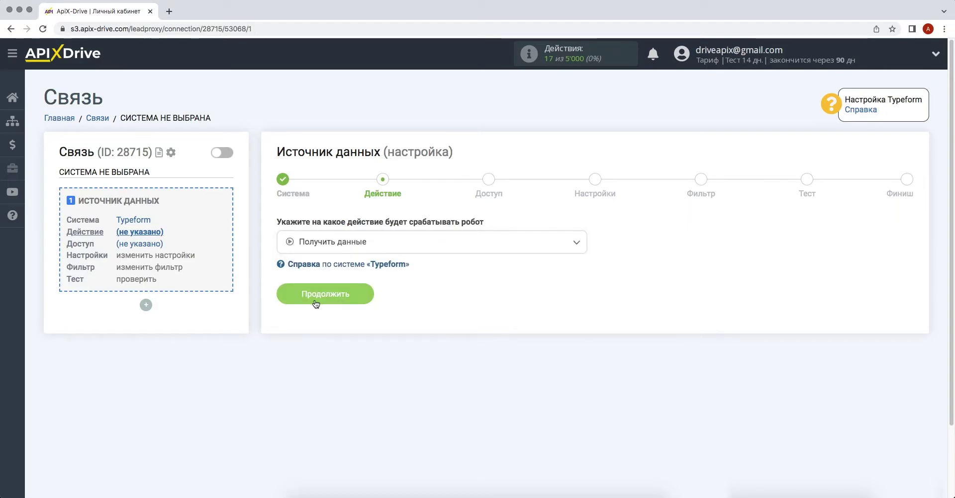
pyautogui.click(293, 296)
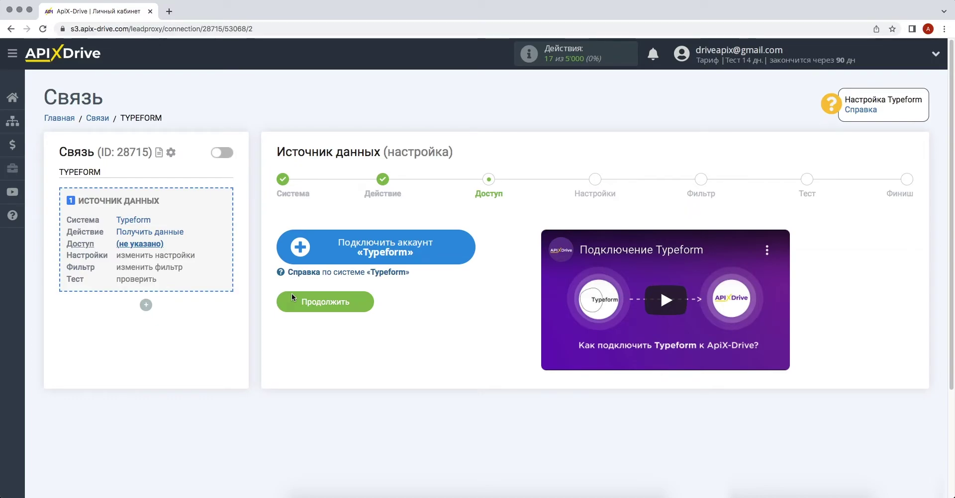
# Connect and select the new Typeform account, then continue to settings.
pyautogui.click(288, 246)
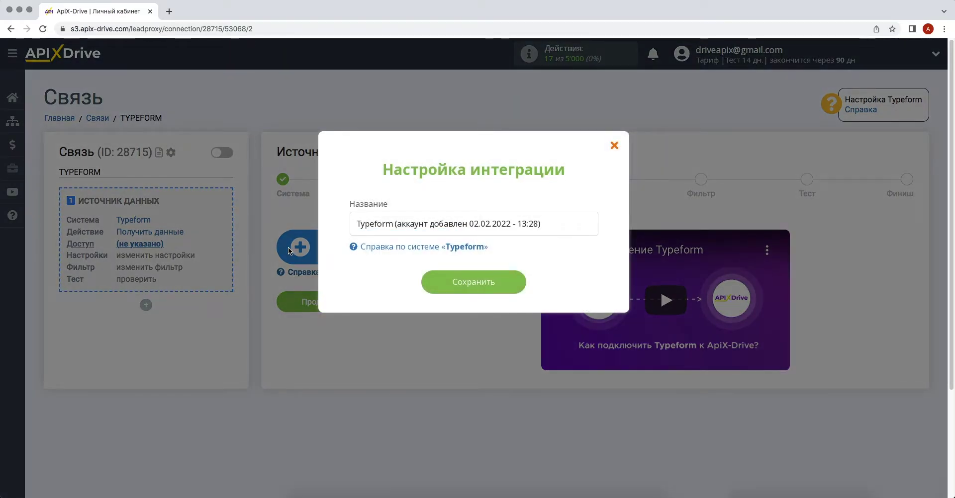
pyautogui.click(426, 284)
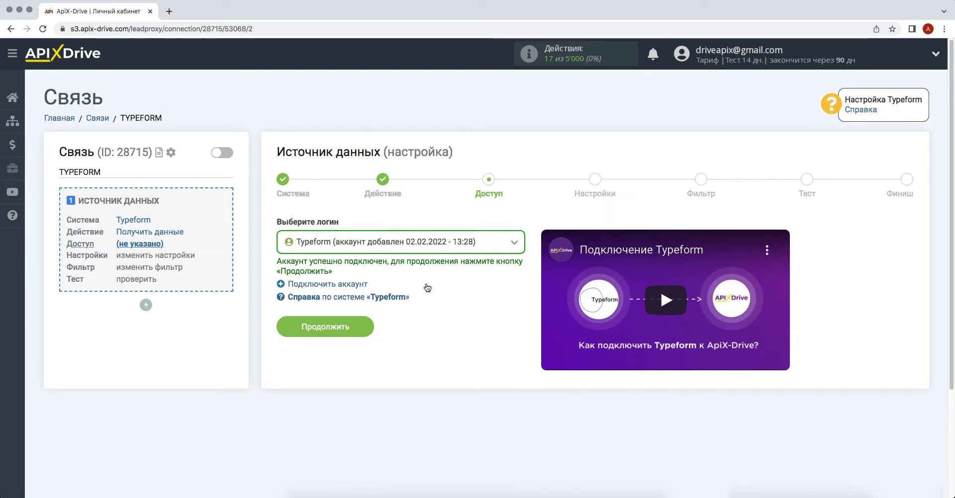
pyautogui.click(447, 244)
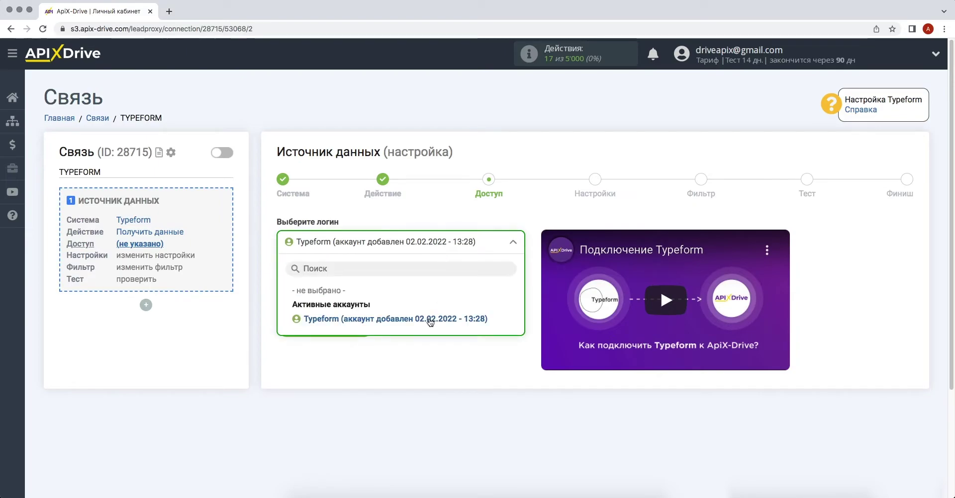
pyautogui.click(427, 316)
pyautogui.click(295, 330)
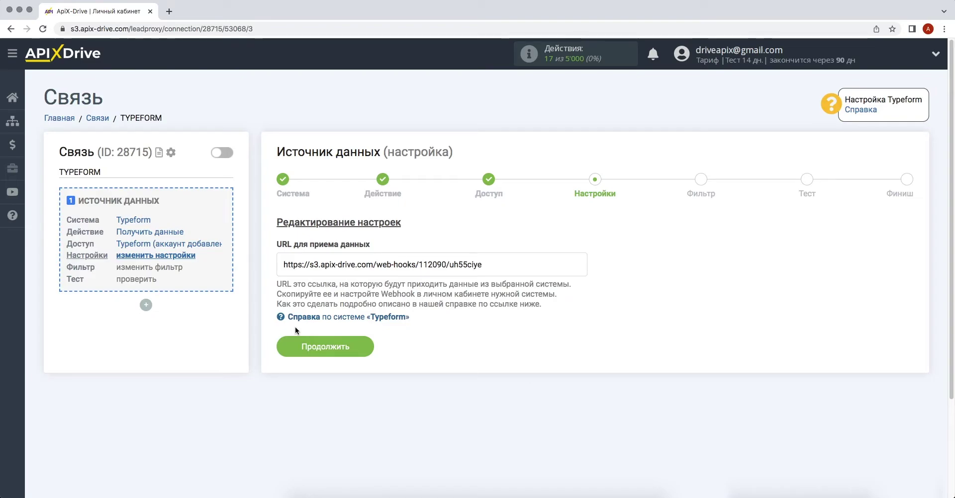
# Copy the webhook URL shown in the settings step.
pyautogui.moveTo(507, 265); pyautogui.dragTo(297, 270)
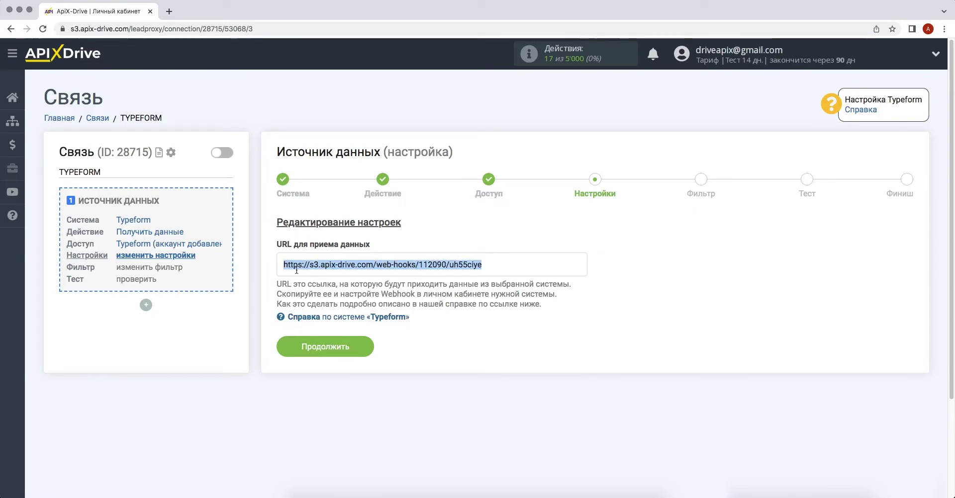
pyautogui.rightClick(297, 270)
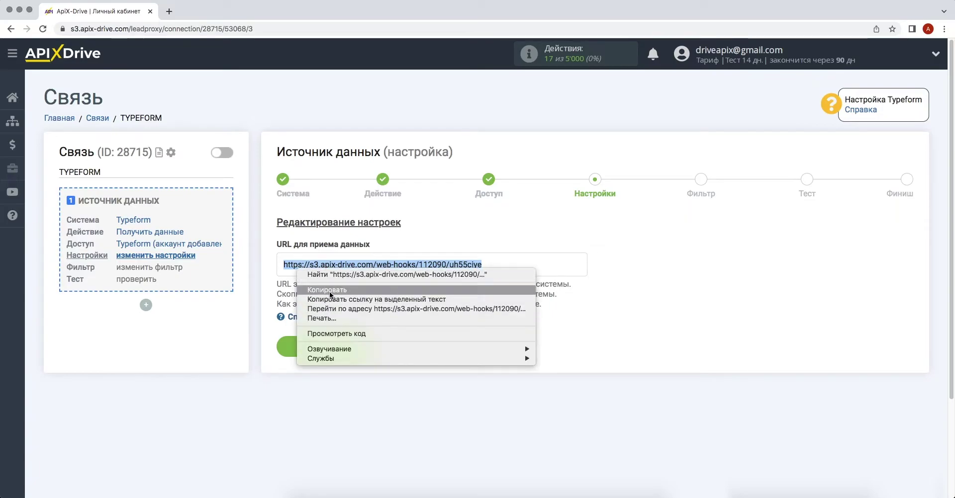
pyautogui.click(329, 291)
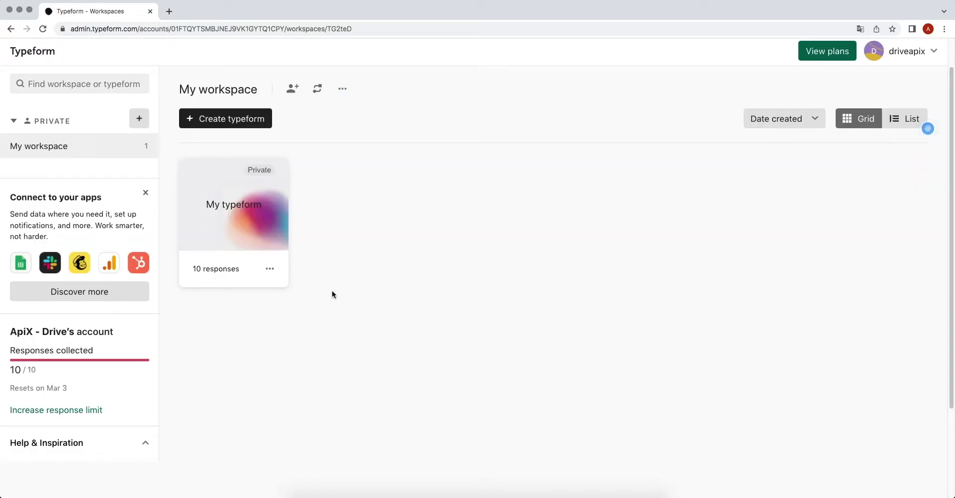
# Add the copied ApiX-Drive URL as a new webhook on My typeform and save it.
pyautogui.click(255, 237)
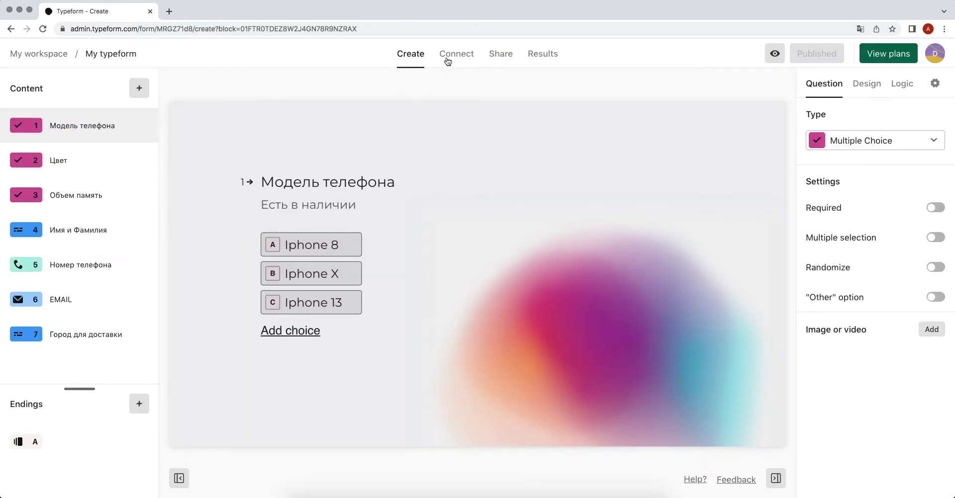
pyautogui.click(453, 55)
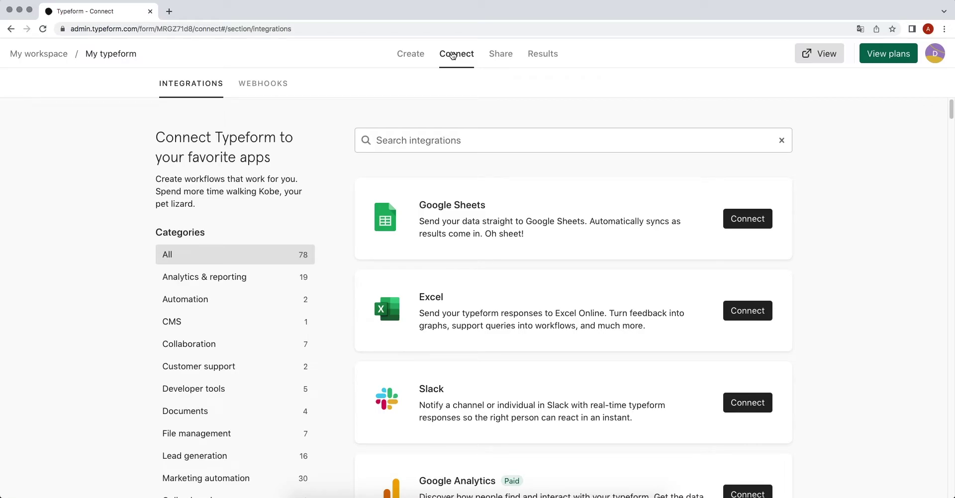
pyautogui.click(280, 82)
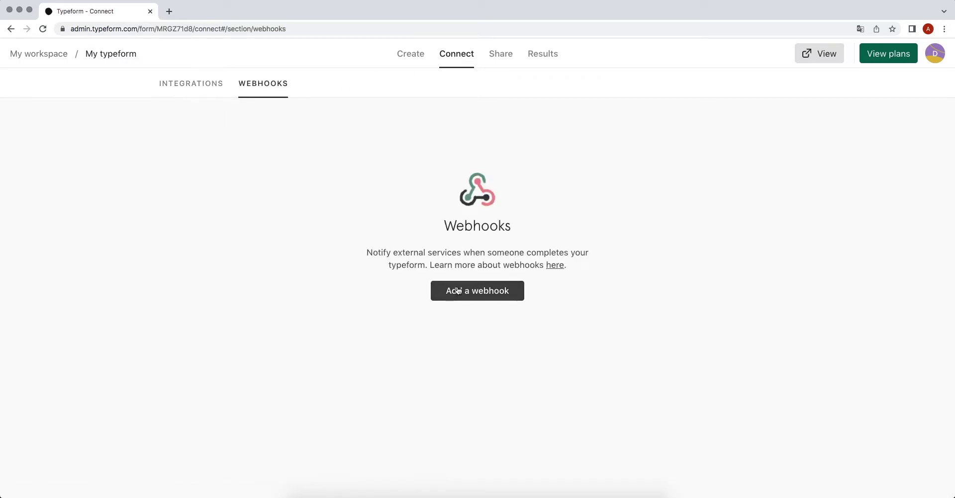
pyautogui.click(457, 292)
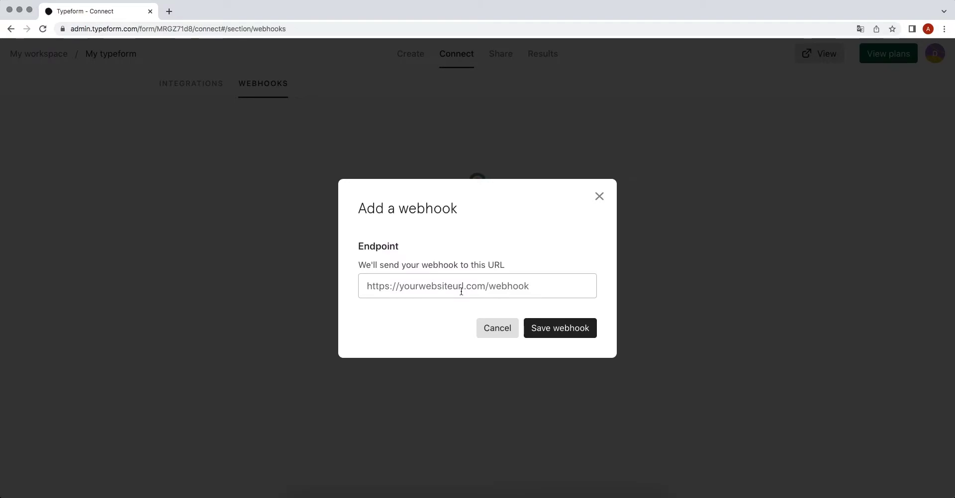
pyautogui.click(461, 291)
pyautogui.rightClick(461, 292)
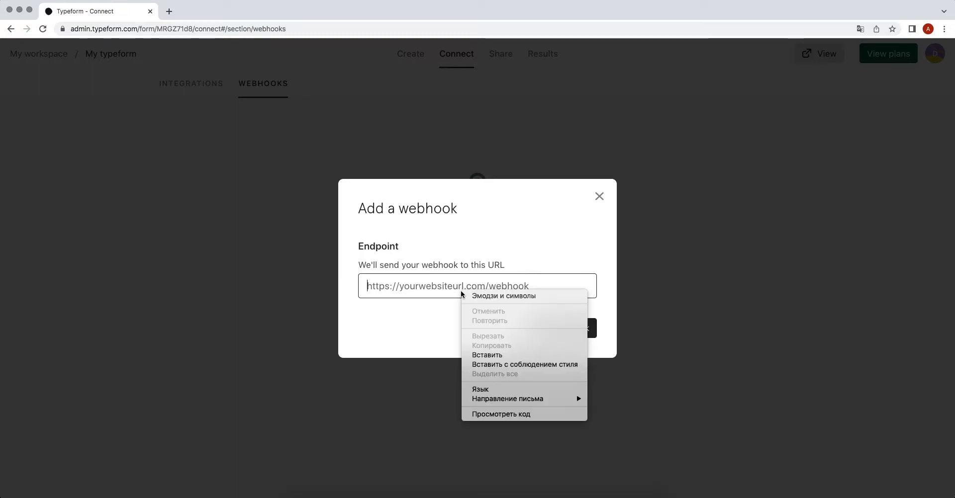
pyautogui.click(484, 355)
pyautogui.click(547, 329)
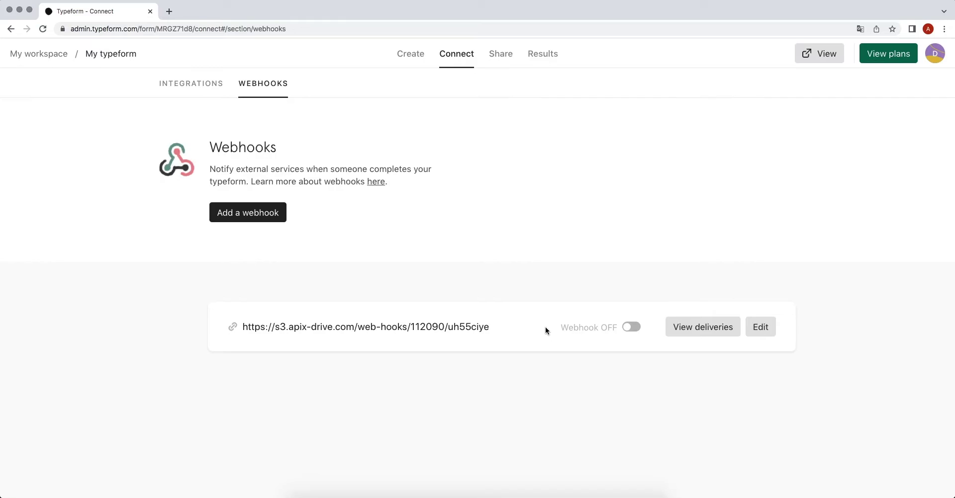
# Switch the webhook on, send a test request, and continue past ApiX-Drive settings.
pyautogui.click(632, 326)
pyautogui.click(695, 329)
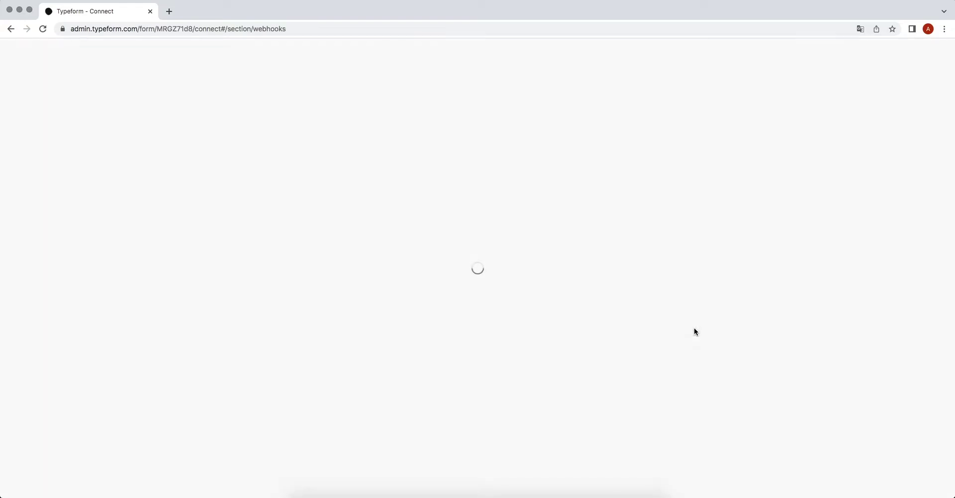
pyautogui.click(508, 355)
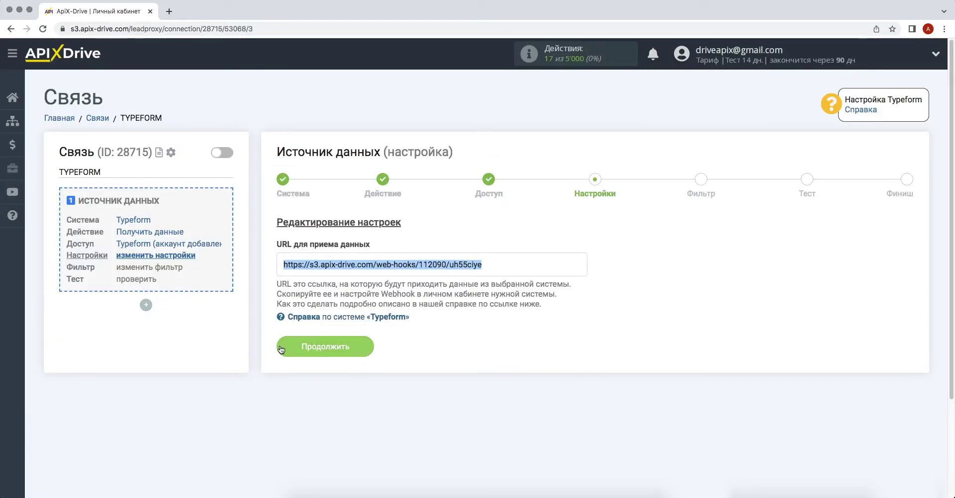
pyautogui.click(282, 346)
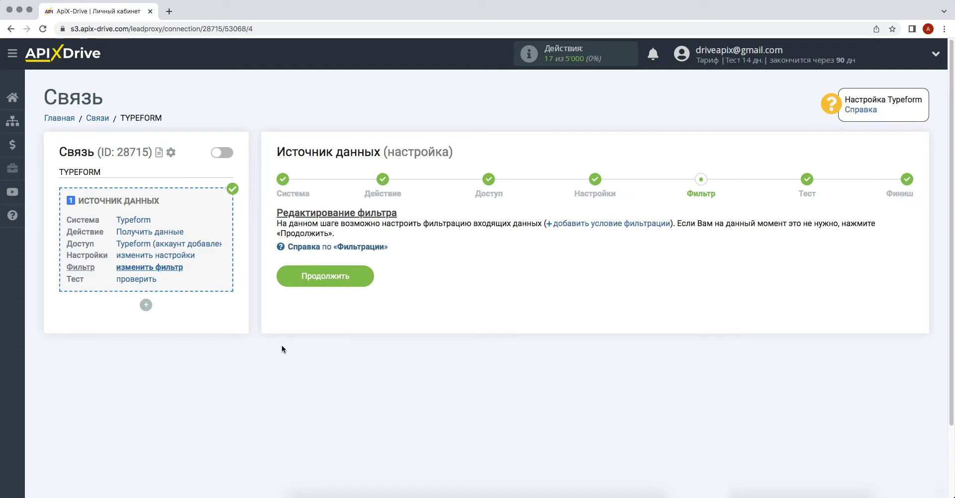
# Skip filtering, review the received Typeform test answers, and complete the source setup.
pyautogui.click(286, 284)
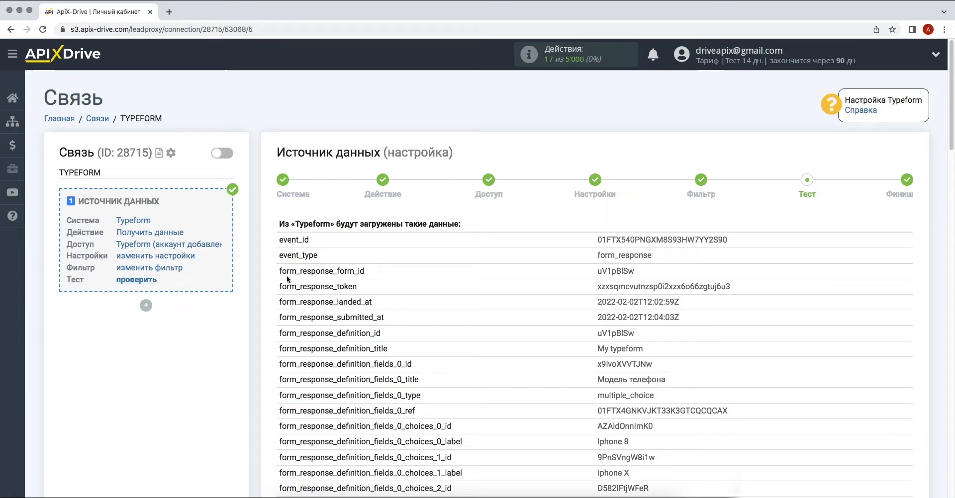
pyautogui.scroll(-15, 287, 279)
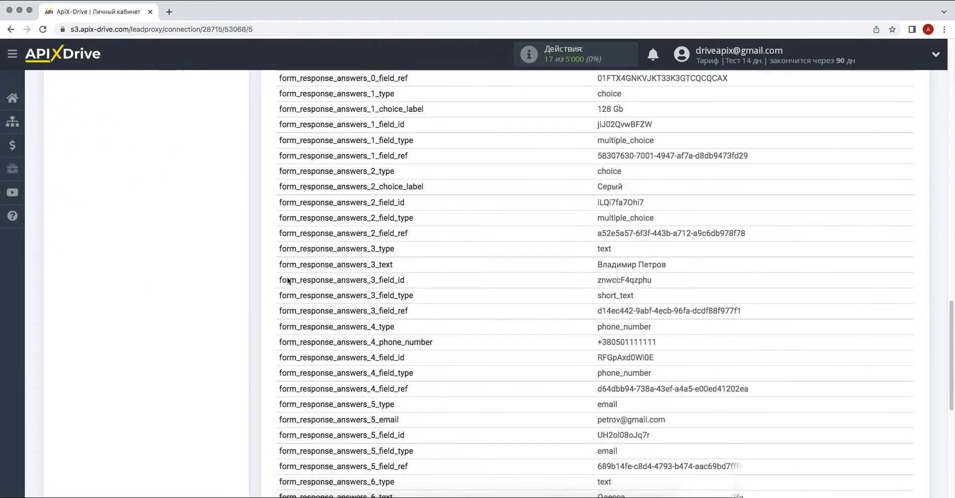
pyautogui.scroll(-5, 287, 279)
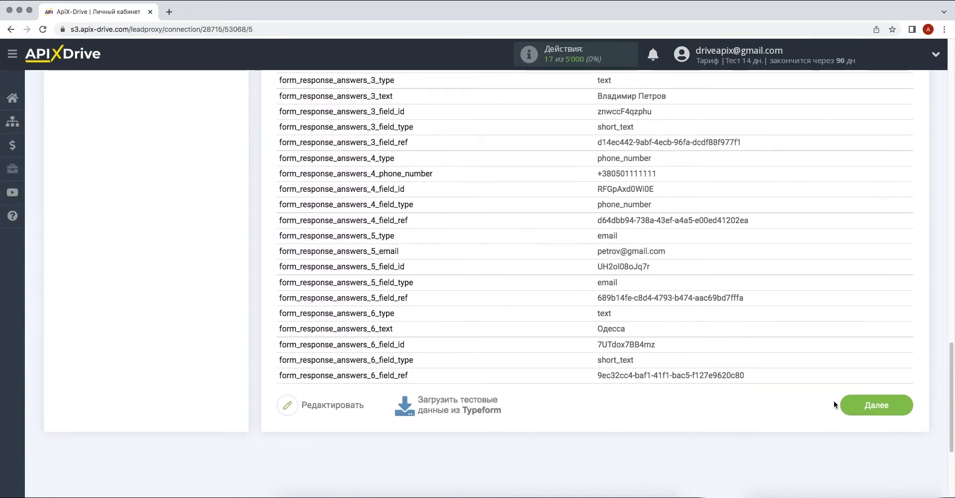
pyautogui.click(845, 404)
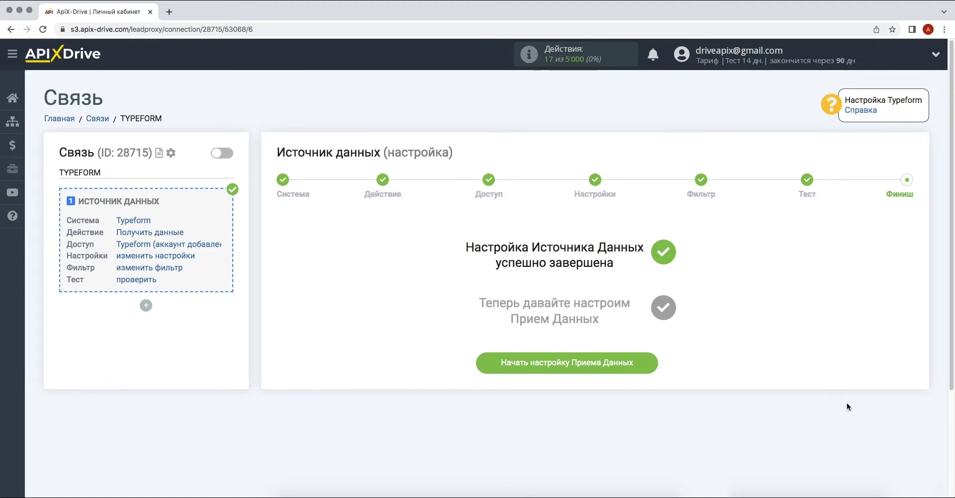
# Start the data-receiving setup with Google Sheets as the receiving system.
pyautogui.click(489, 364)
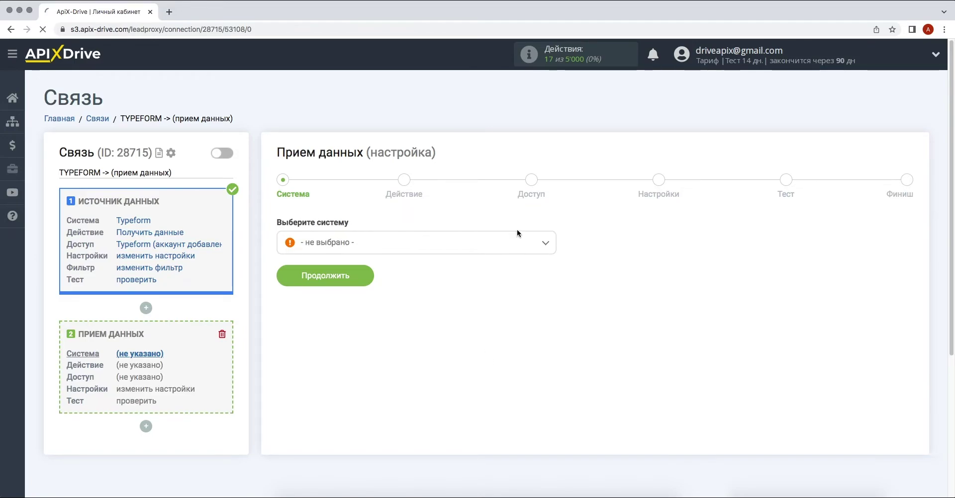
pyautogui.click(516, 247)
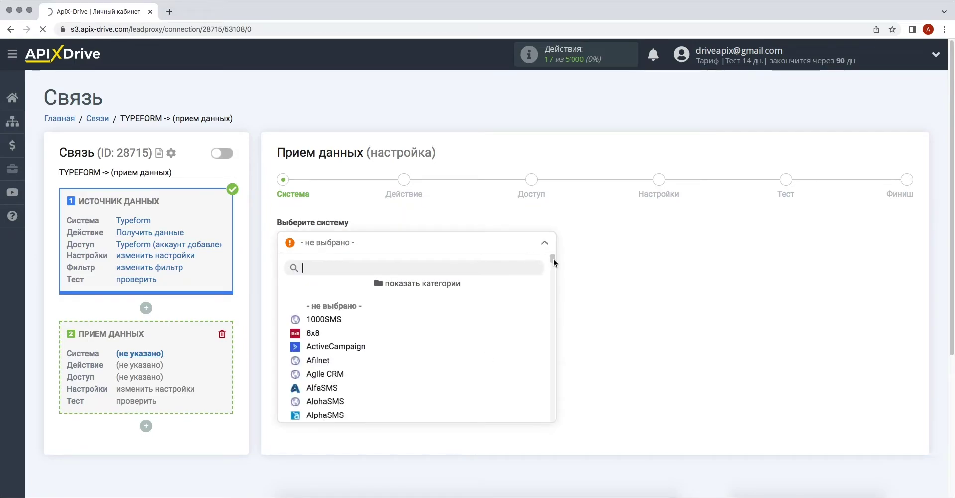
pyautogui.moveTo(554, 263); pyautogui.dragTo(557, 301)
pyautogui.click(484, 342)
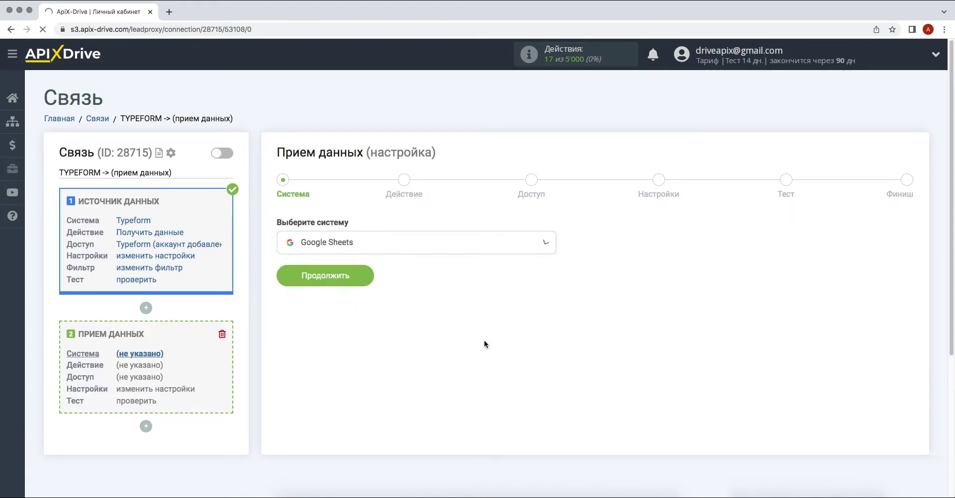
pyautogui.click(286, 279)
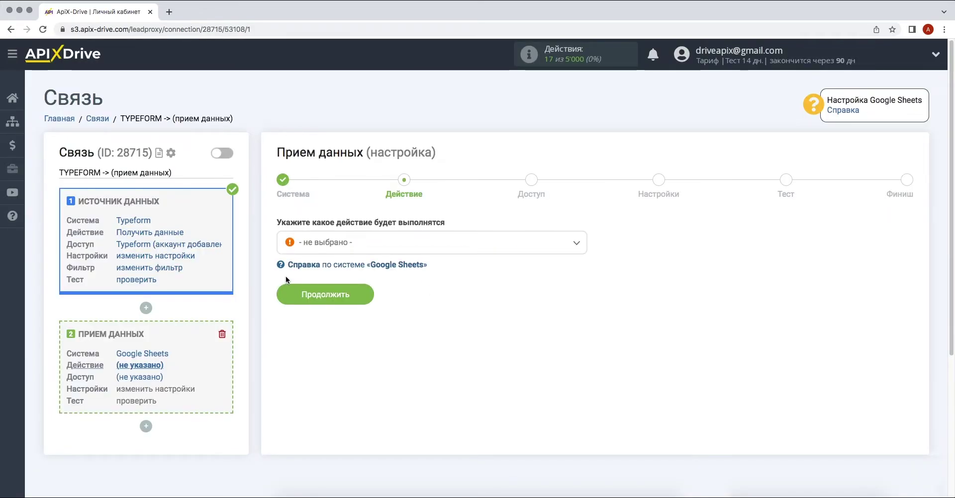
# Set the Google Sheets action to Добавить строку and proceed to account access.
pyautogui.click(317, 247)
pyautogui.click(323, 319)
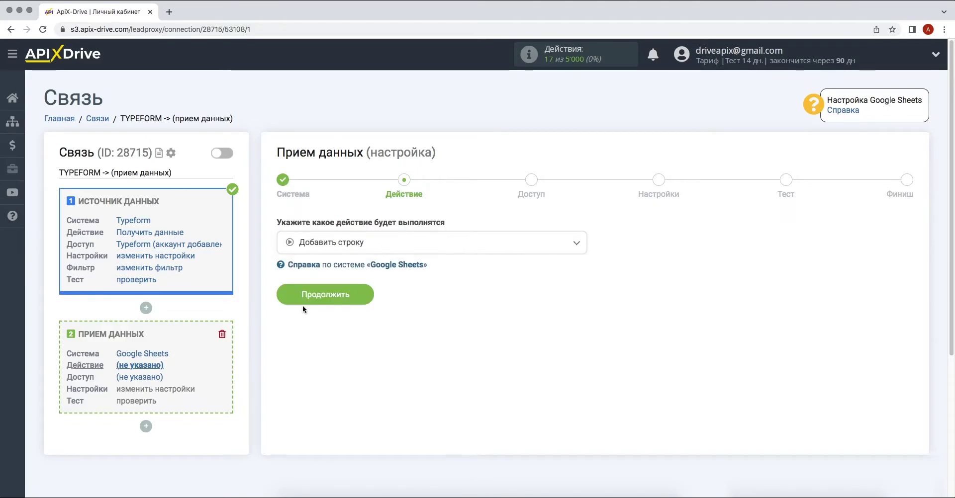
pyautogui.click(285, 298)
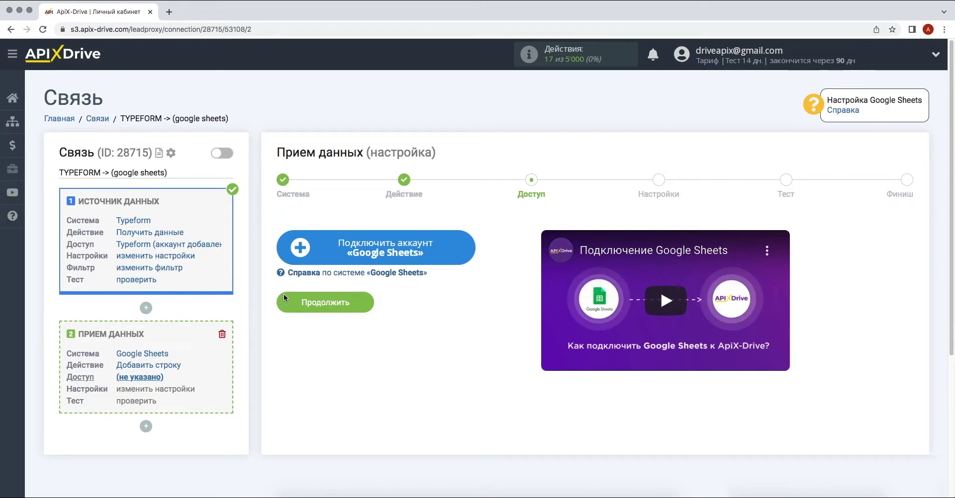
# Sign in to the Google account with its e-mail and password and grant ApiX-Drive access.
pyautogui.click(285, 252)
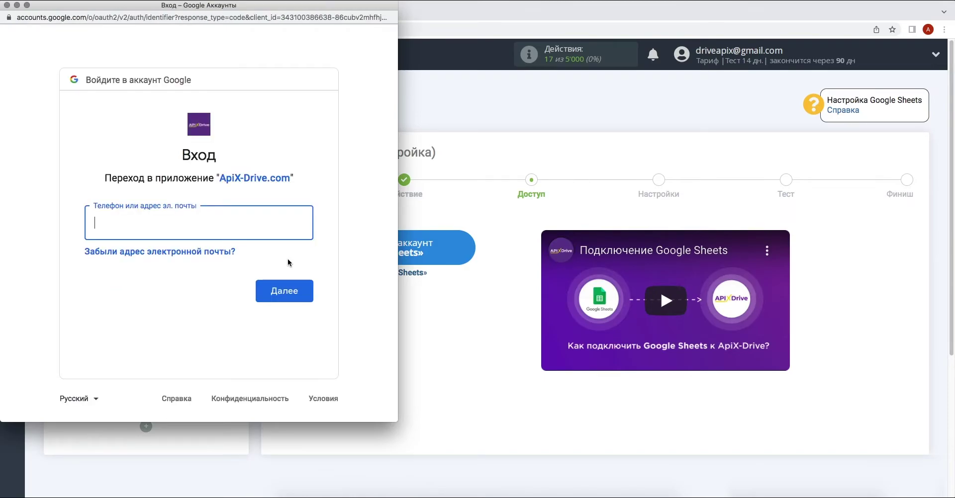
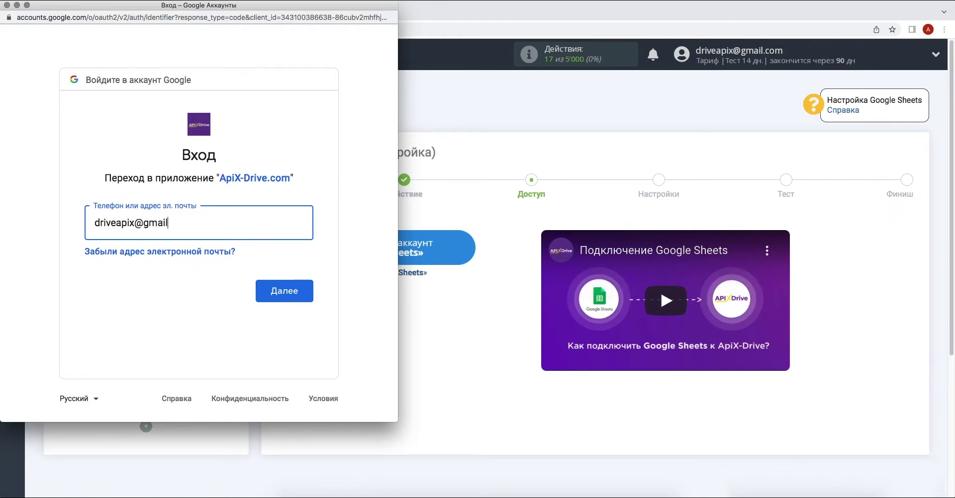
pyautogui.press('Return')
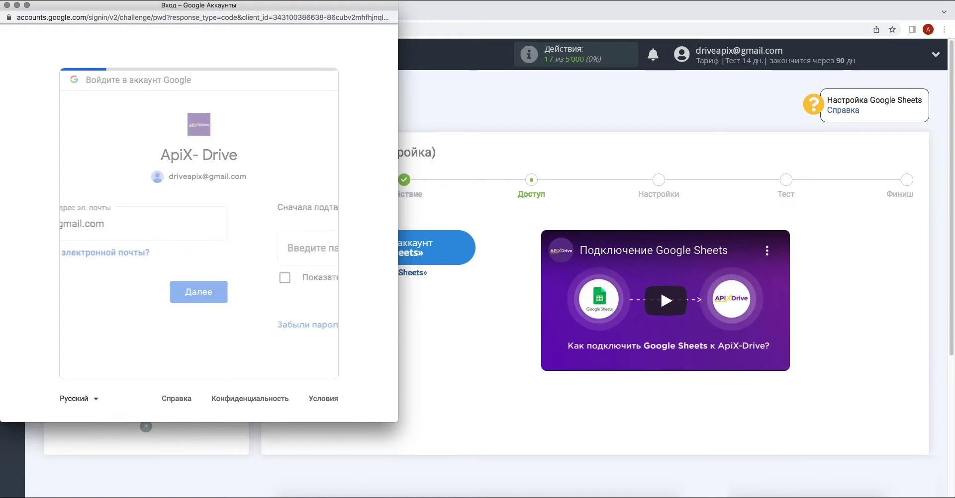
pyautogui.write('•••••')
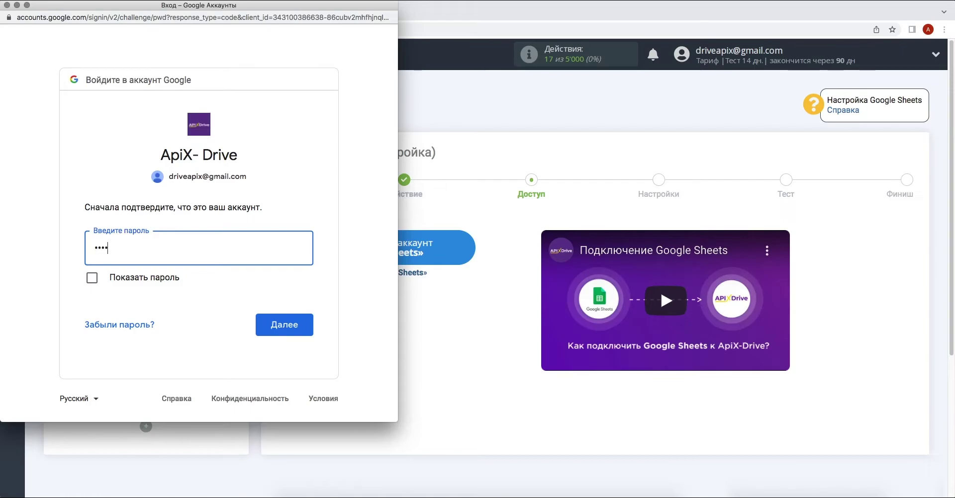
pyautogui.write('•••')
pyautogui.press('Return')
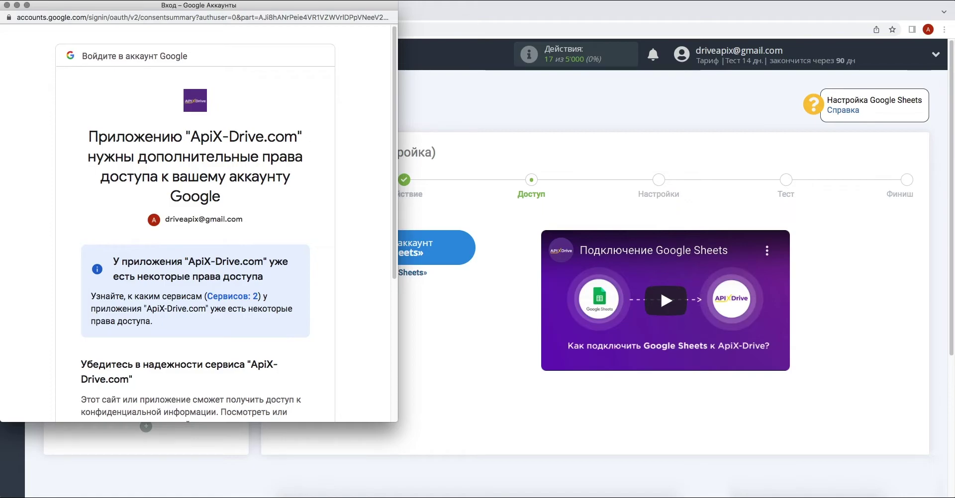
pyautogui.scroll(-5, 195, 224)
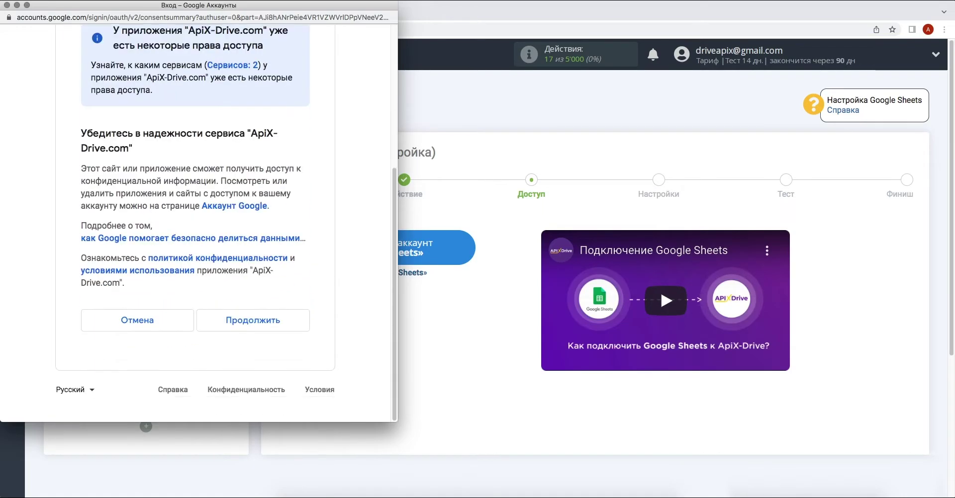
pyautogui.click(287, 328)
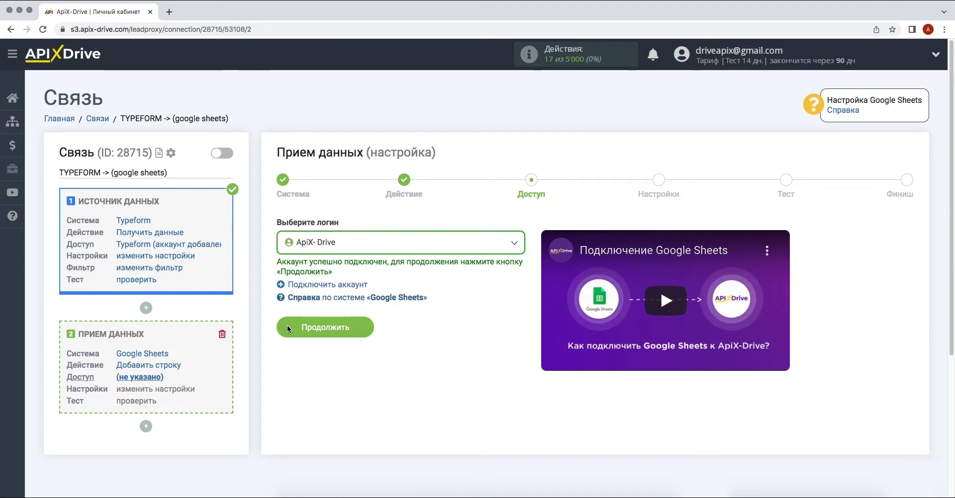
# Select the connected ApiX- Drive Google login and continue to settings.
pyautogui.click(372, 247)
pyautogui.click(329, 321)
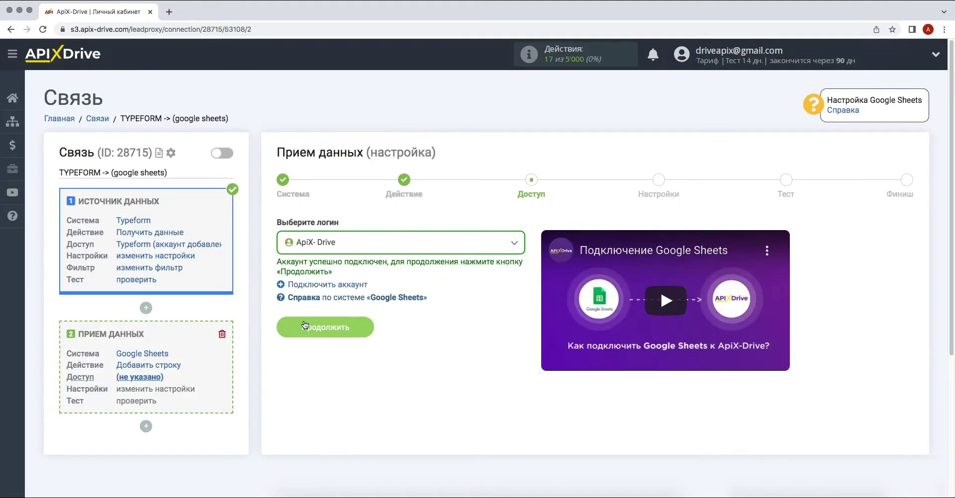
pyautogui.click(293, 327)
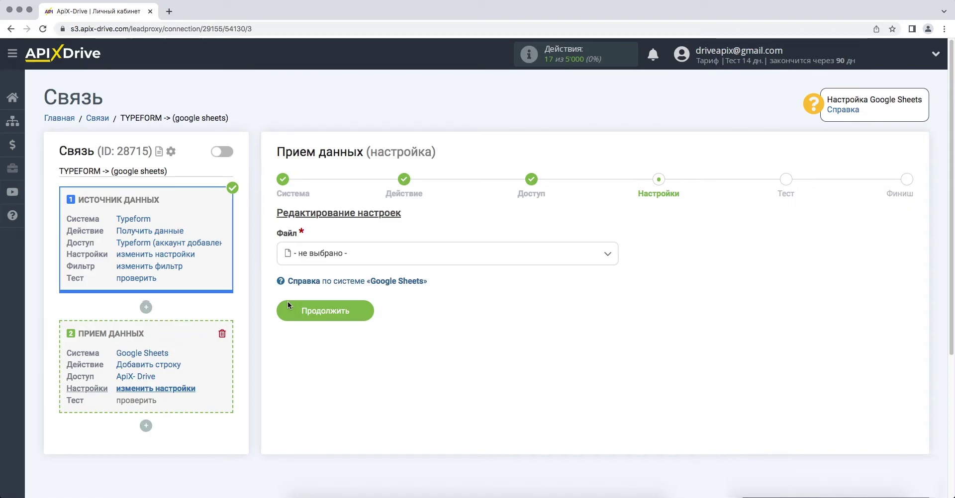
# Choose the ApiX-Drive spreadsheet file and sheet Лист1 as the target.
pyautogui.click(349, 256)
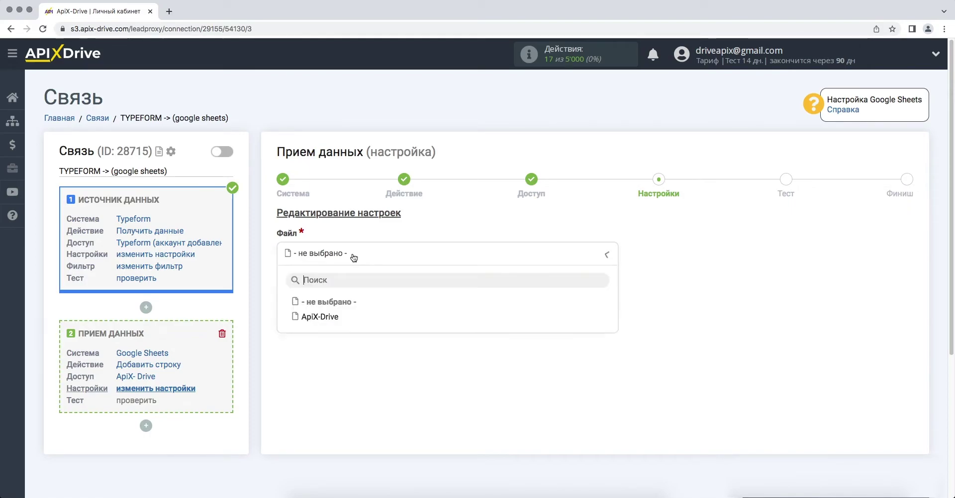
pyautogui.click(331, 315)
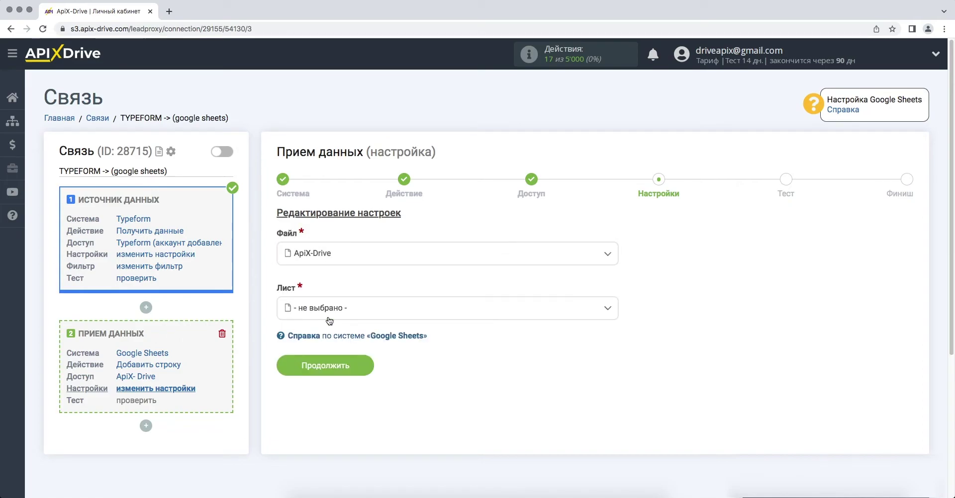
pyautogui.click(329, 318)
pyautogui.click(316, 372)
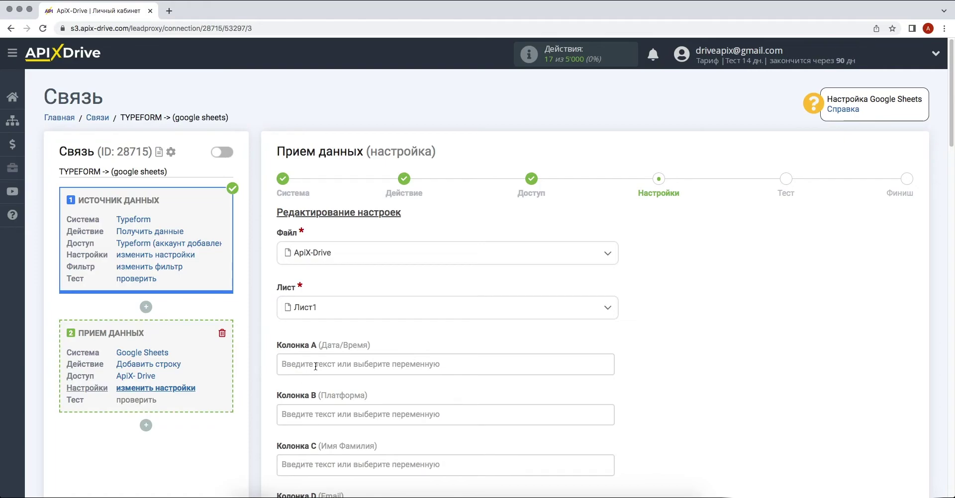
# Fill column A with the current date and current time variables.
pyautogui.click(316, 367)
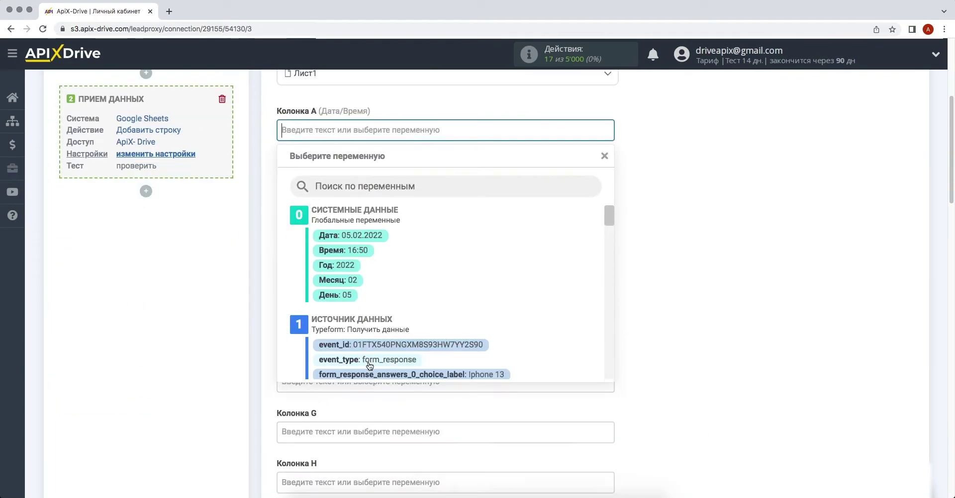
pyautogui.click(363, 234)
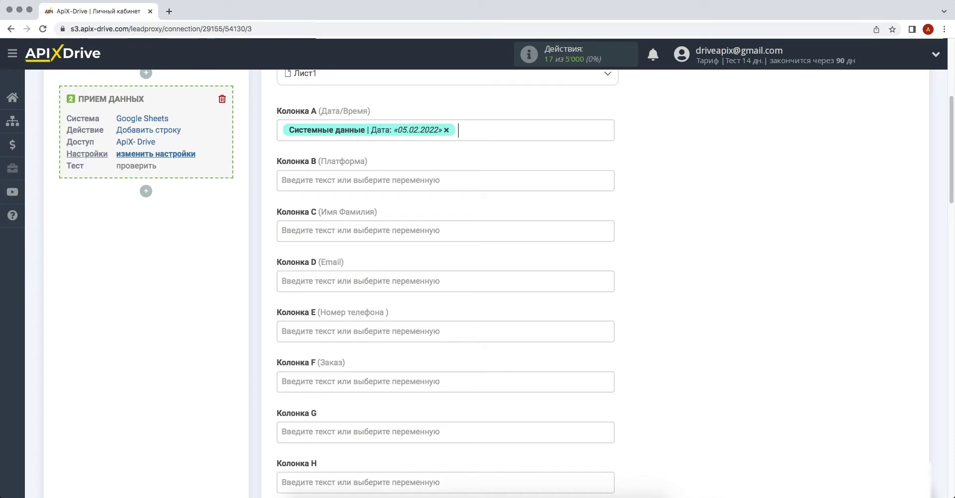
pyautogui.click(485, 135)
pyautogui.click(366, 251)
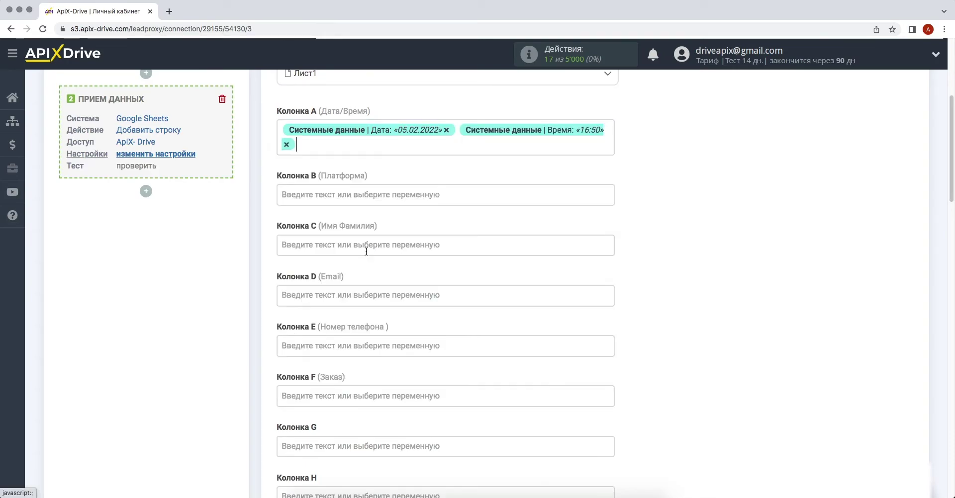
# Enter the text 'Новый заказ из Typeform' into column B.
pyautogui.click(374, 199)
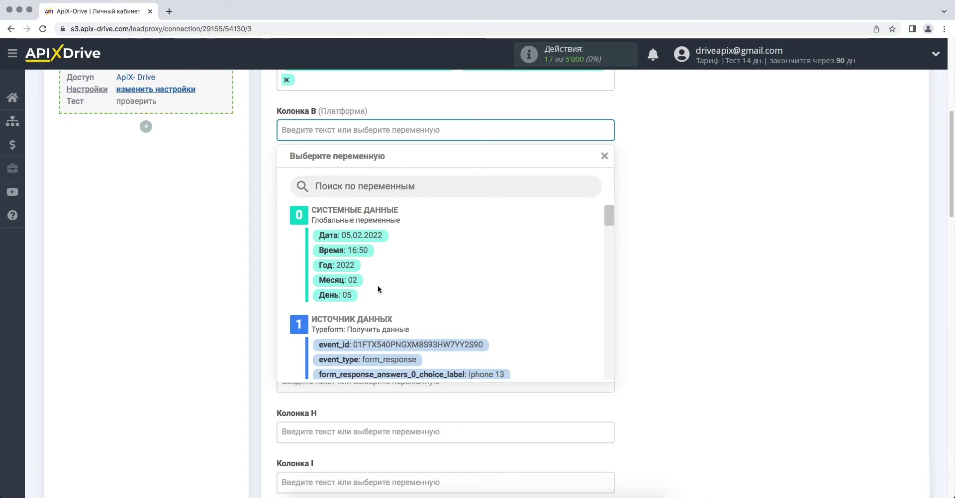
pyautogui.write('H')
pyautogui.write('о')
pyautogui.write('вый')
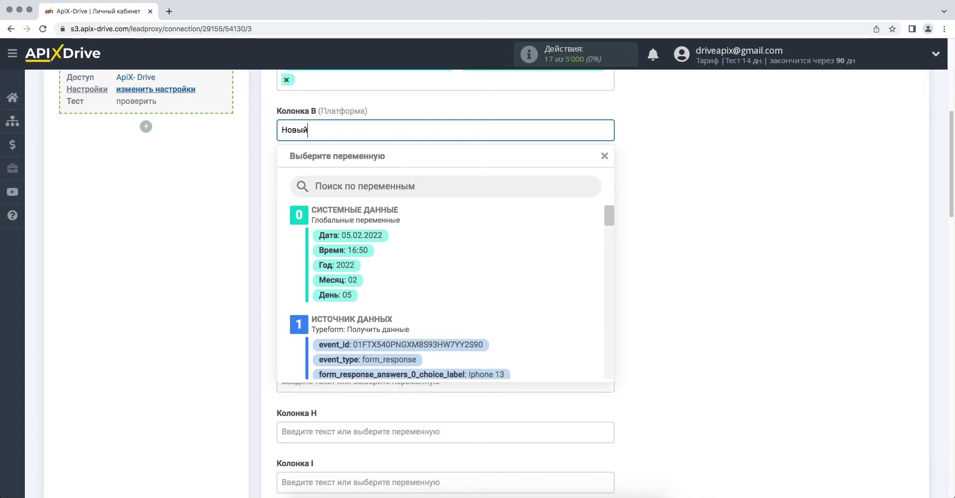
pyautogui.write(' заказ из')
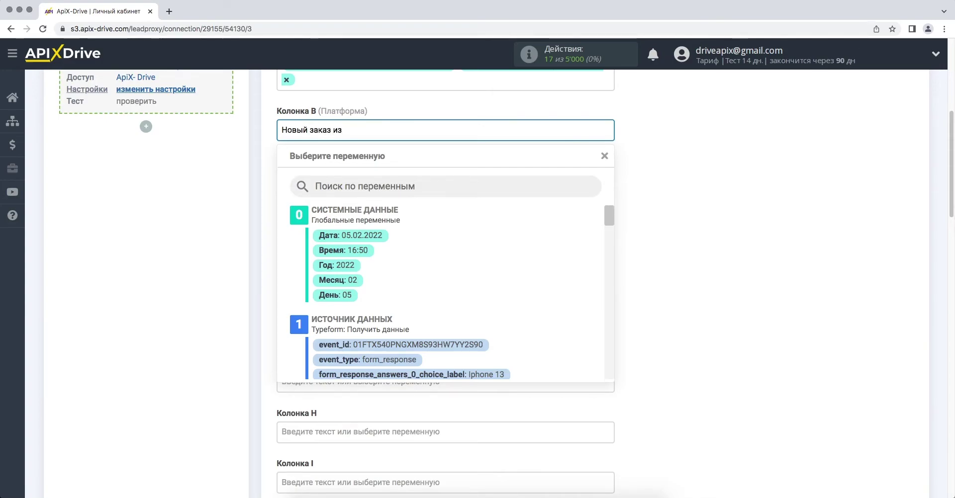
pyautogui.write(' Тypeform')
pyautogui.click(659, 330)
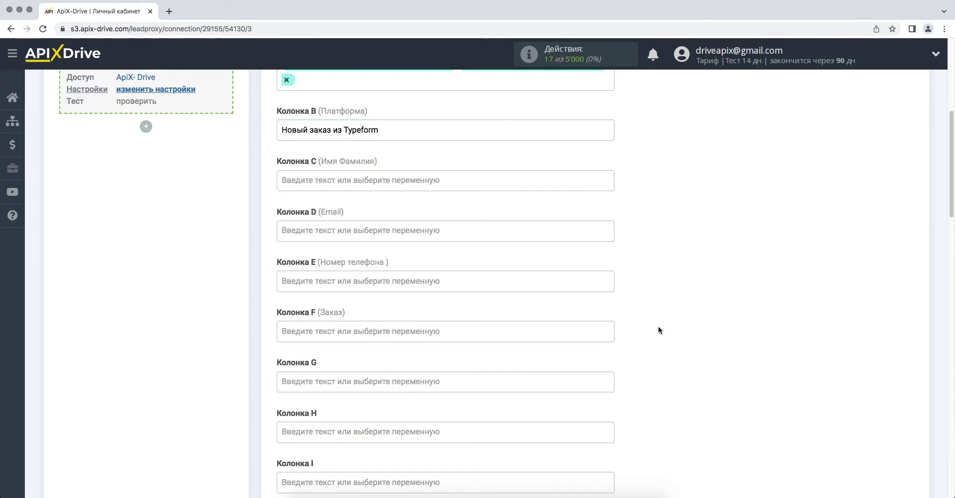
# Map column C to the name answer (3_text) and column D to the e-mail answer (5_email).
pyautogui.click(471, 182)
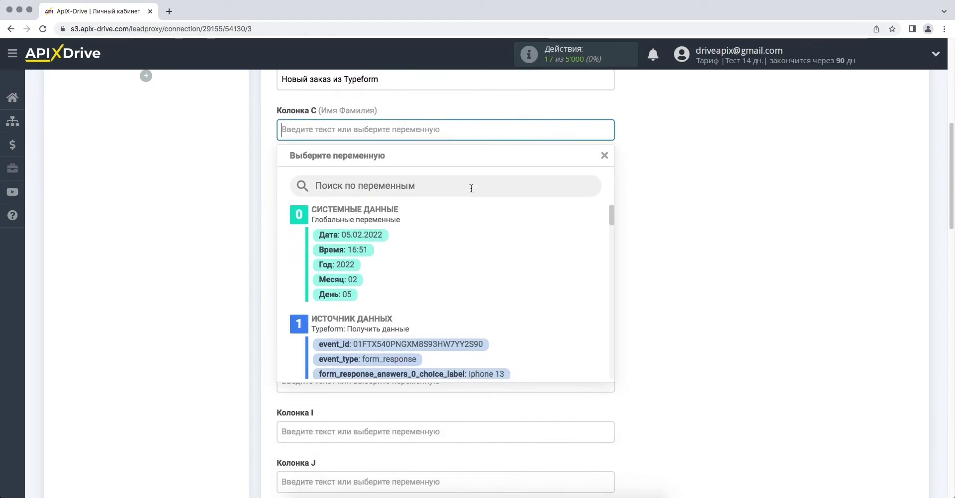
pyautogui.scroll(-5, 433, 303)
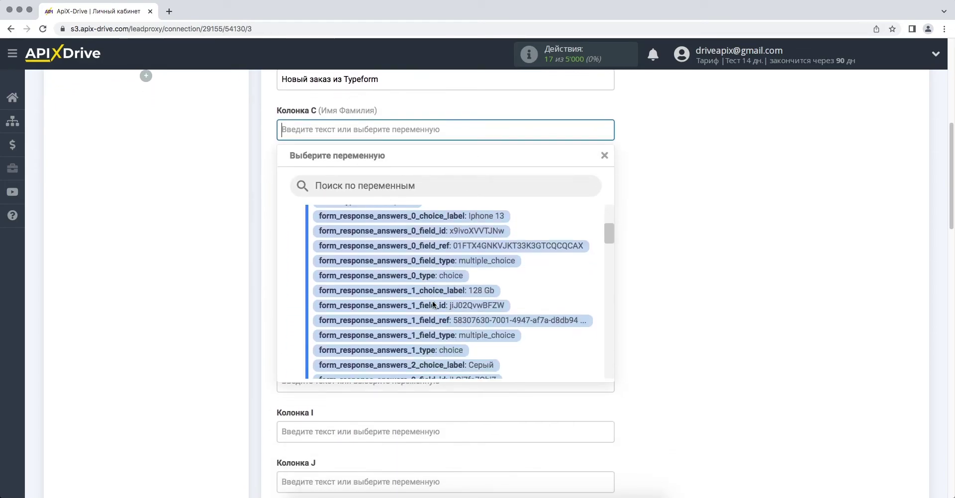
pyautogui.scroll(-3, 434, 305)
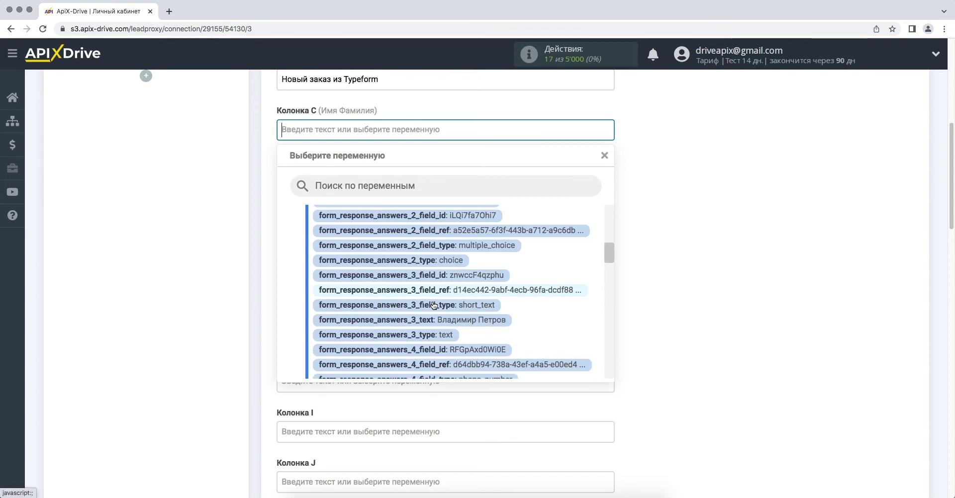
pyautogui.click(436, 319)
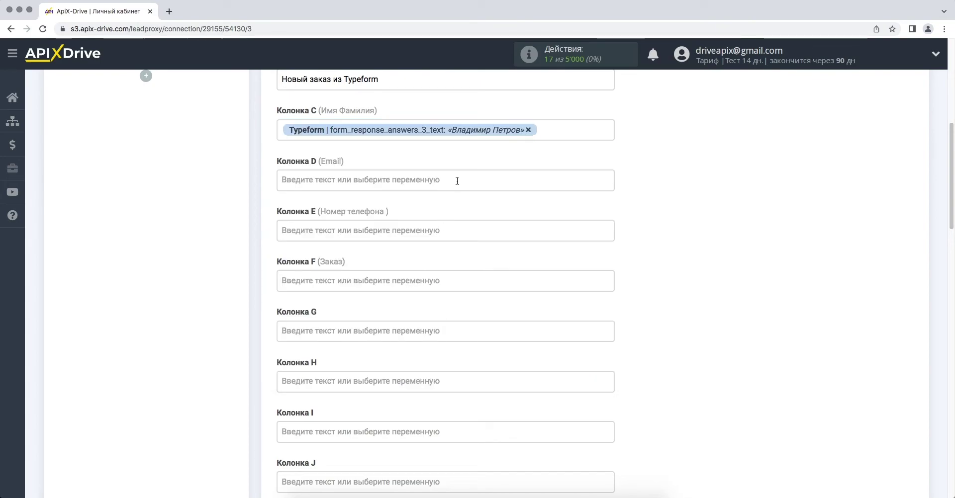
pyautogui.click(457, 181)
pyautogui.scroll(-2, 452, 311)
pyautogui.scroll(-5, 454, 315)
pyautogui.scroll(-6, 452, 311)
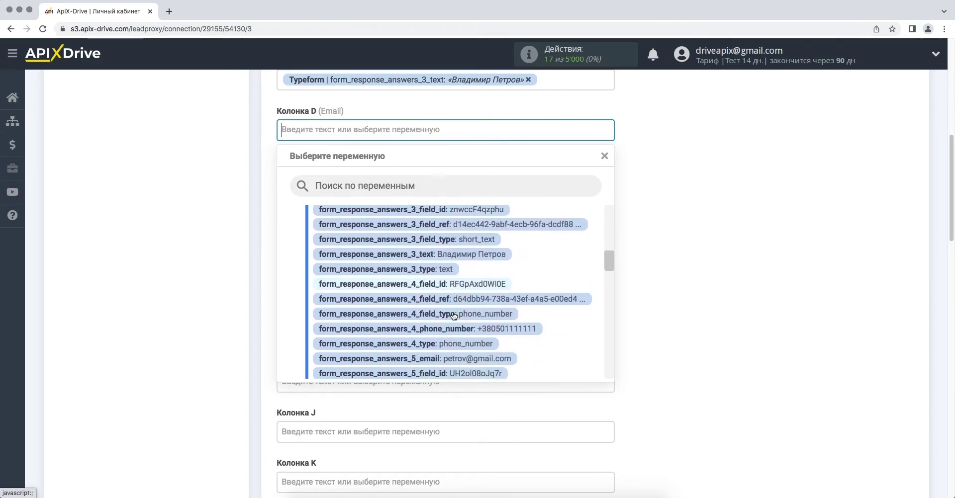
pyautogui.scroll(-2, 453, 316)
pyautogui.click(452, 318)
# Map column E to the phone number answer and column F to the Iphone 13 and 128 Gb choices.
pyautogui.click(451, 182)
pyautogui.scroll(-3, 457, 280)
pyautogui.scroll(-5, 457, 283)
pyautogui.scroll(-6, 457, 285)
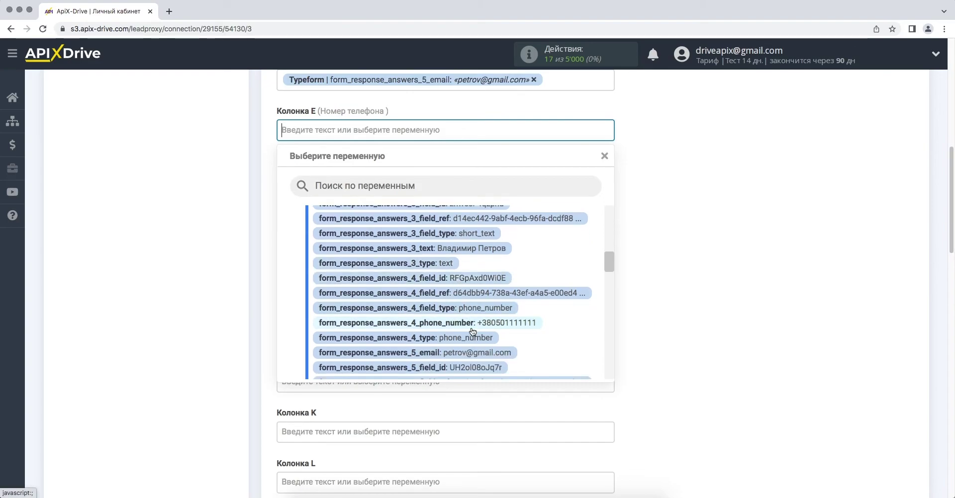
pyautogui.click(473, 324)
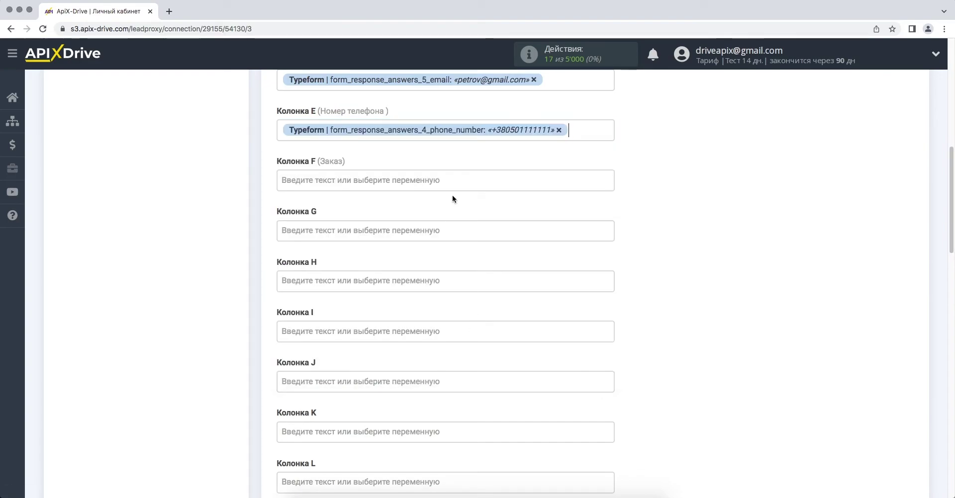
pyautogui.click(454, 182)
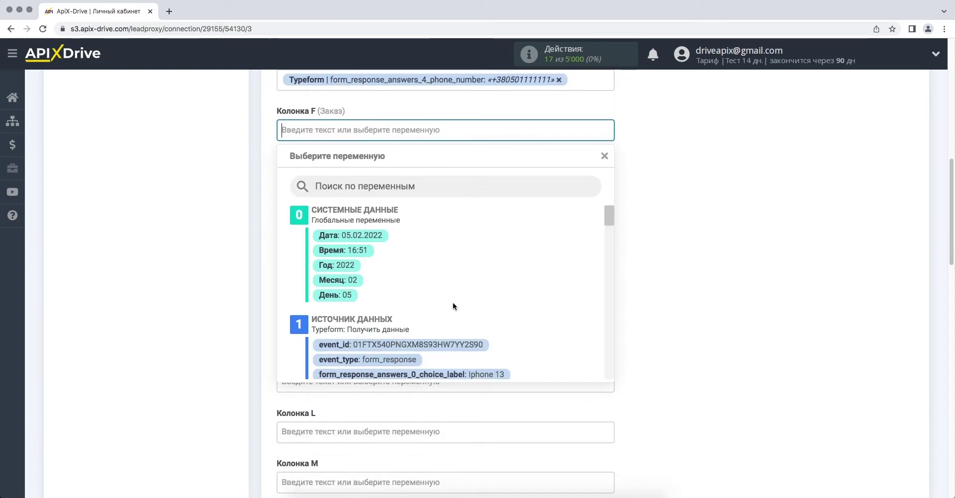
pyautogui.scroll(-2, 453, 302)
pyautogui.click(453, 330)
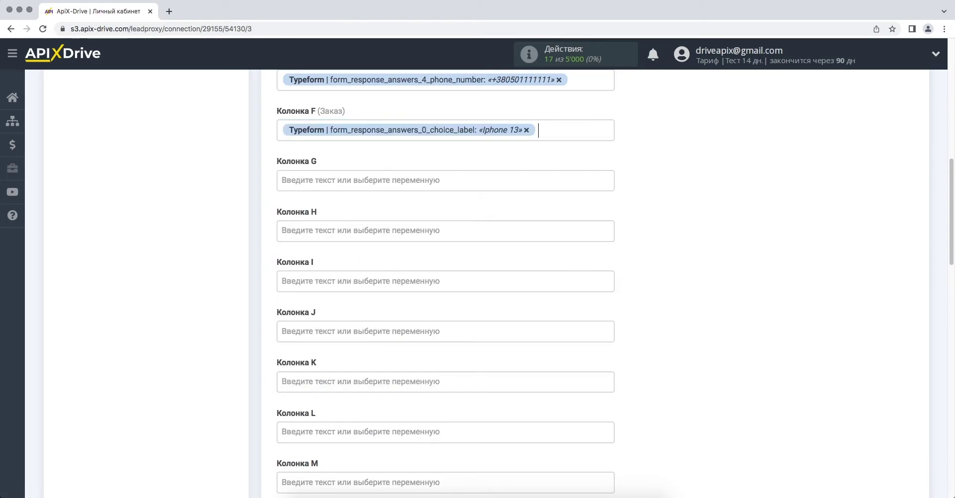
pyautogui.click(572, 134)
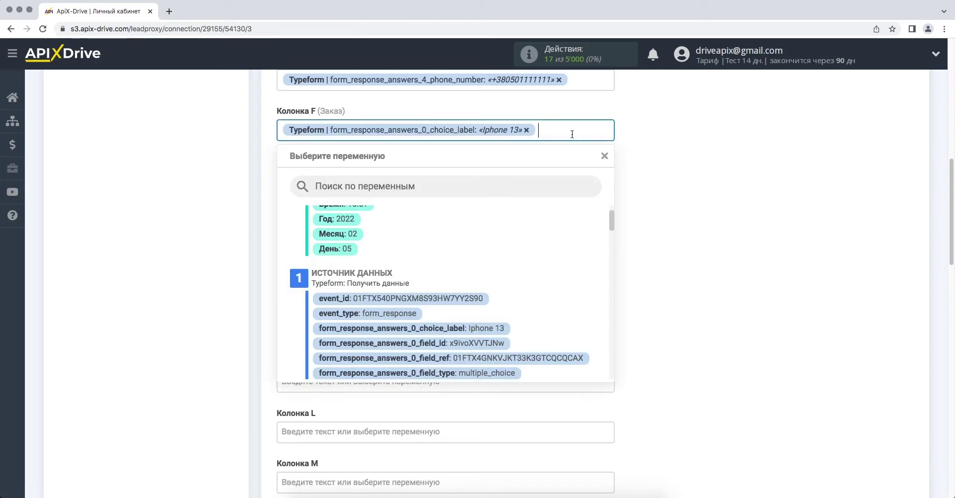
pyautogui.scroll(-2, 499, 302)
pyautogui.scroll(-1, 498, 305)
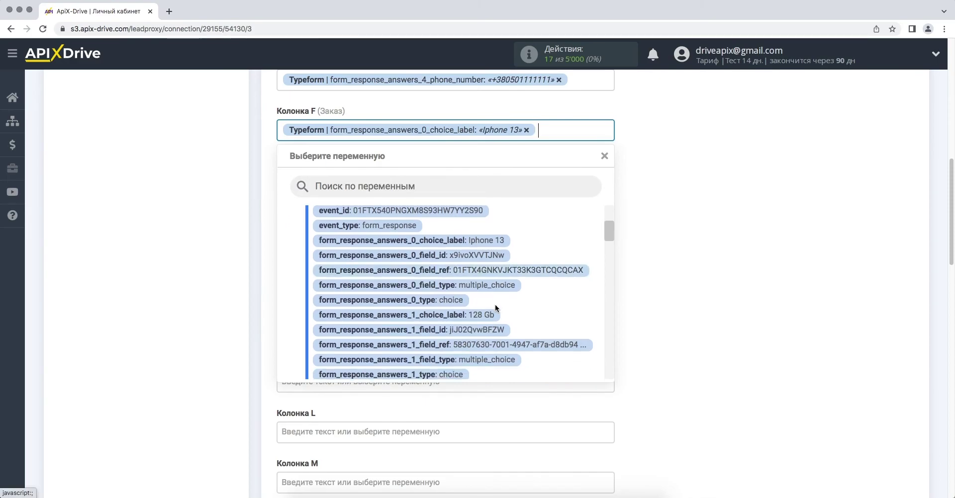
pyautogui.click(485, 314)
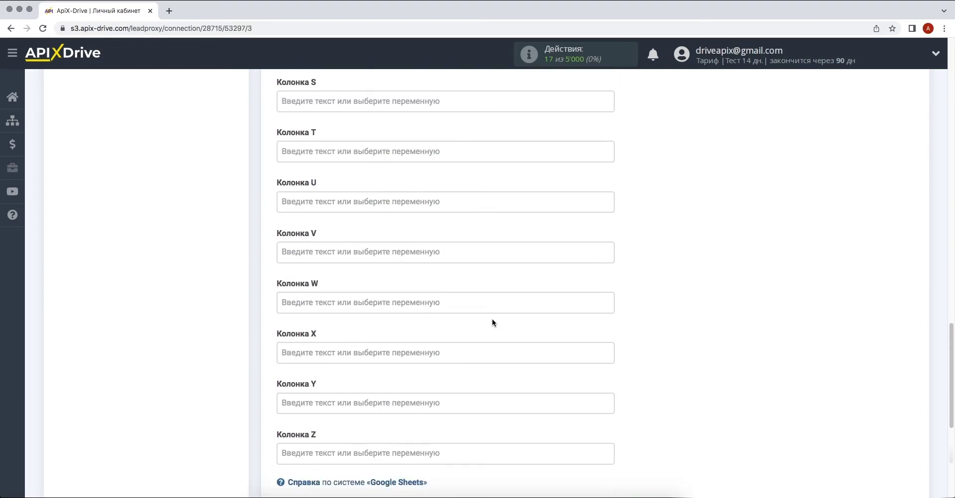
pyautogui.scroll(-5, 491, 320)
# Save the mapping and send the test order row to Google Sheets Лист1.
pyautogui.click(294, 224)
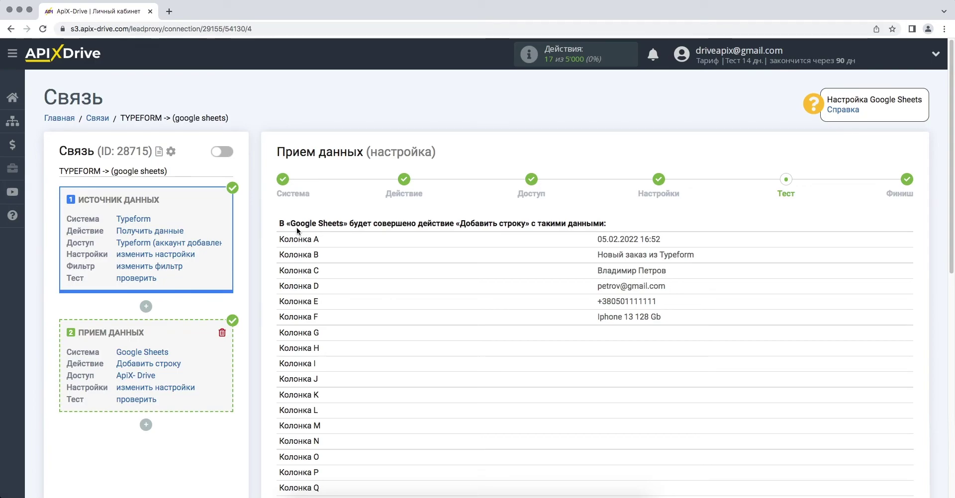
pyautogui.scroll(-1, 297, 227)
pyautogui.scroll(-10, 297, 228)
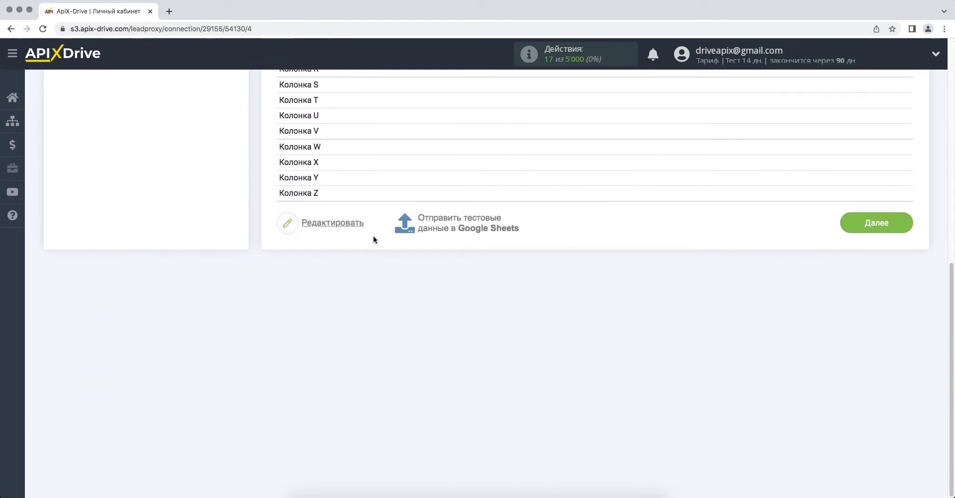
pyautogui.click(477, 230)
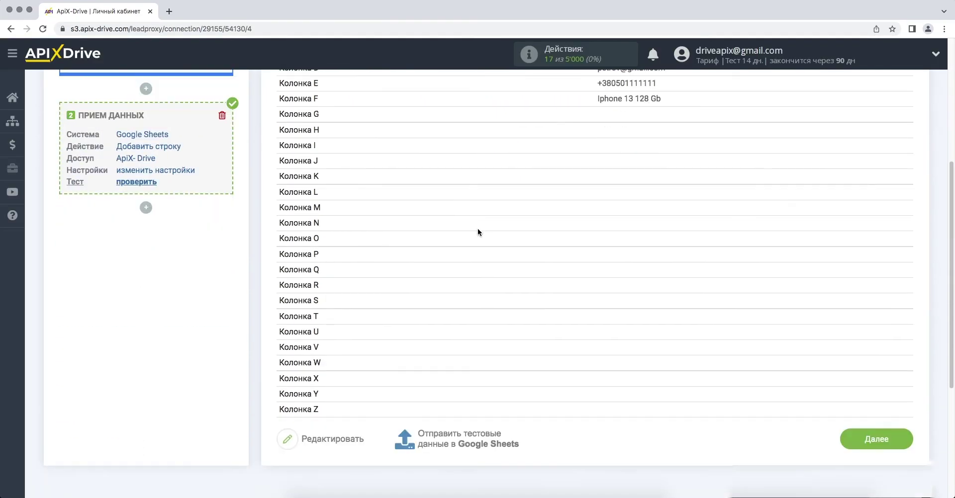
pyautogui.scroll(-5, 478, 228)
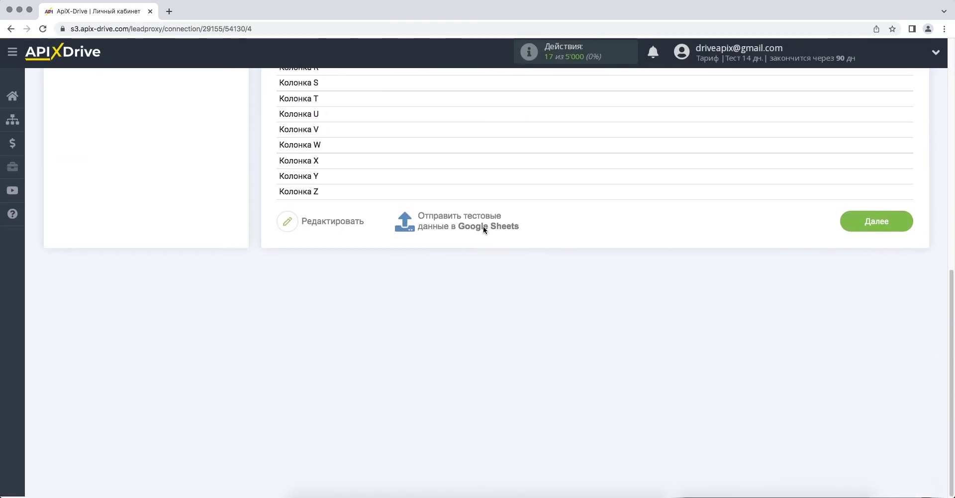
# Finish the connection setup and enable auto-update, which starts at a 10-minute interval.
pyautogui.click(866, 224)
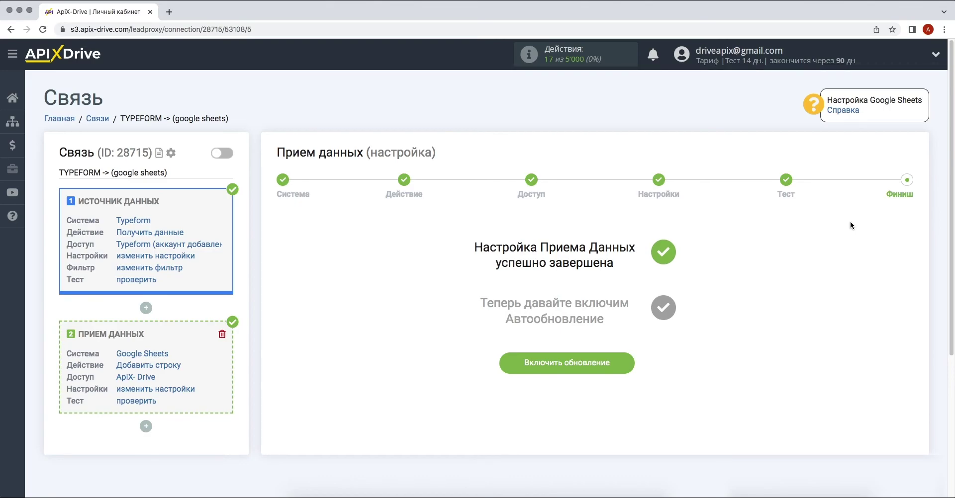
pyautogui.click(507, 363)
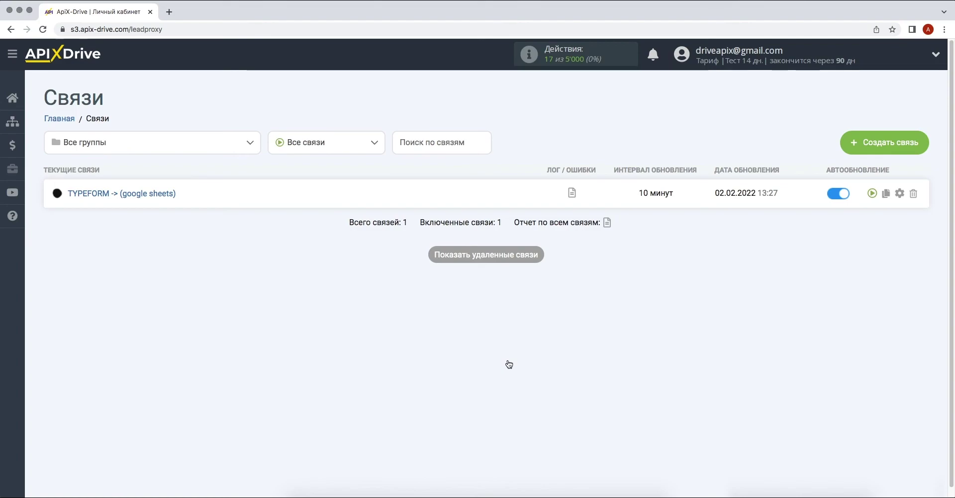
# Set the TYPEFORM -> (google sheets) connection's update interval to 5 минут and save it.
pyautogui.click(900, 195)
pyautogui.click(533, 284)
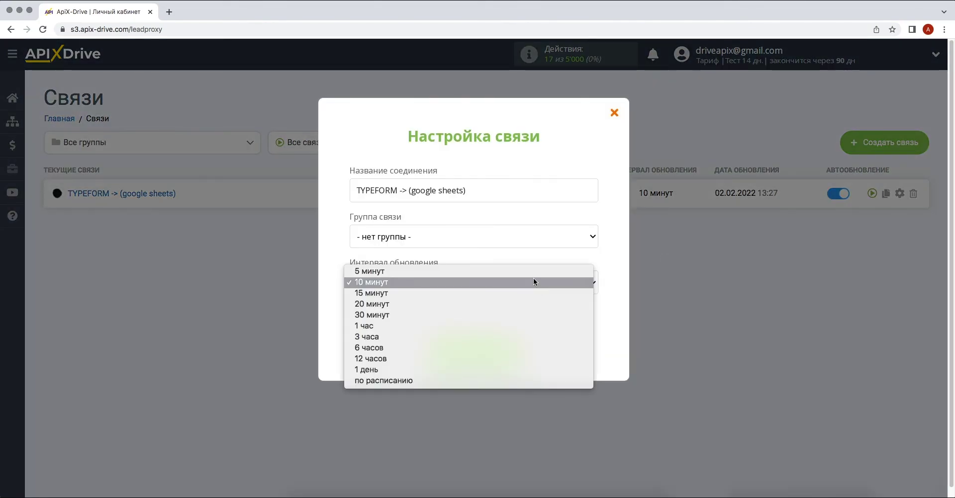
pyautogui.click(534, 276)
pyautogui.click(430, 351)
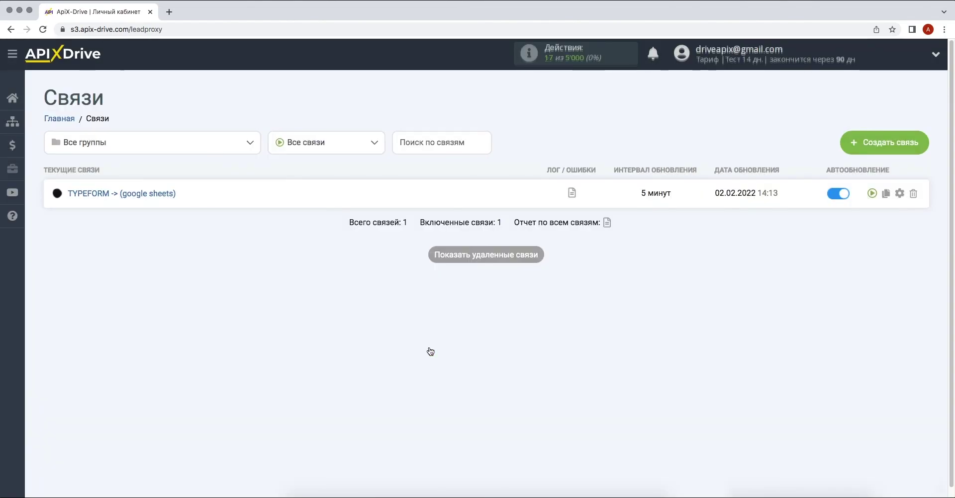